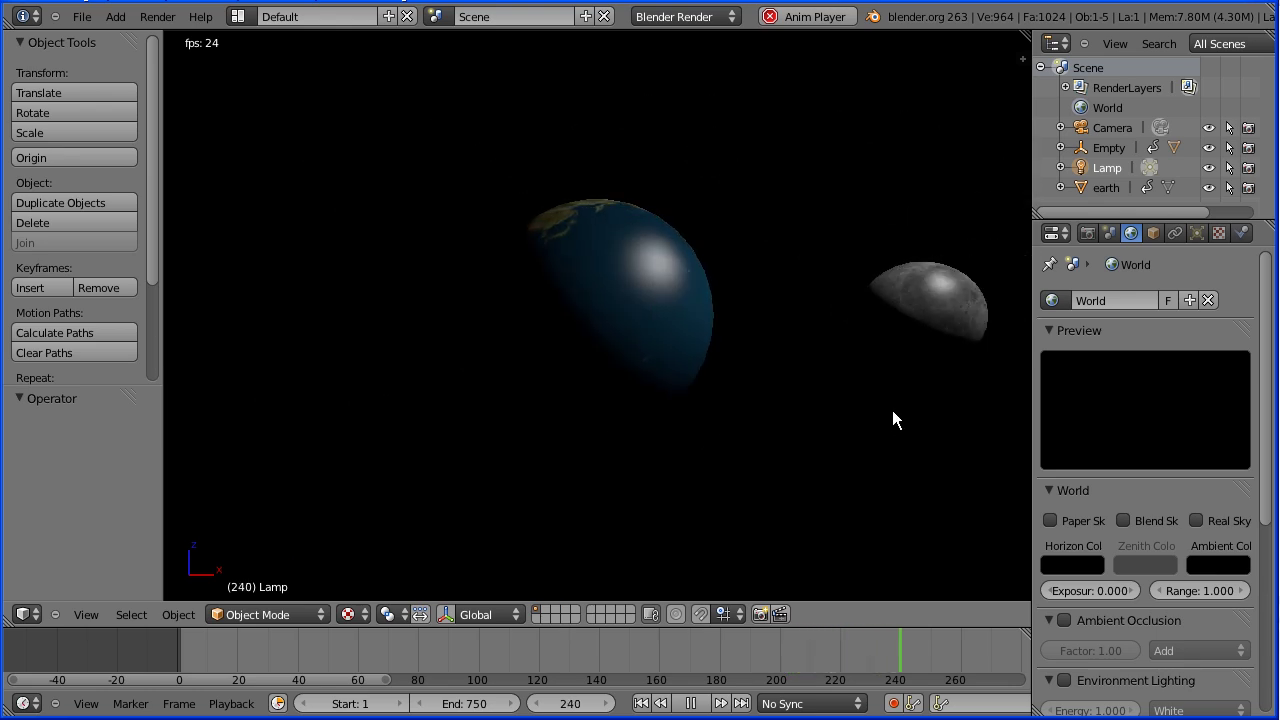
# - Pause the earth-and-moon animation and reload the default start-up file
pyautogui.click(700, 707)
pyautogui.click(82, 16)
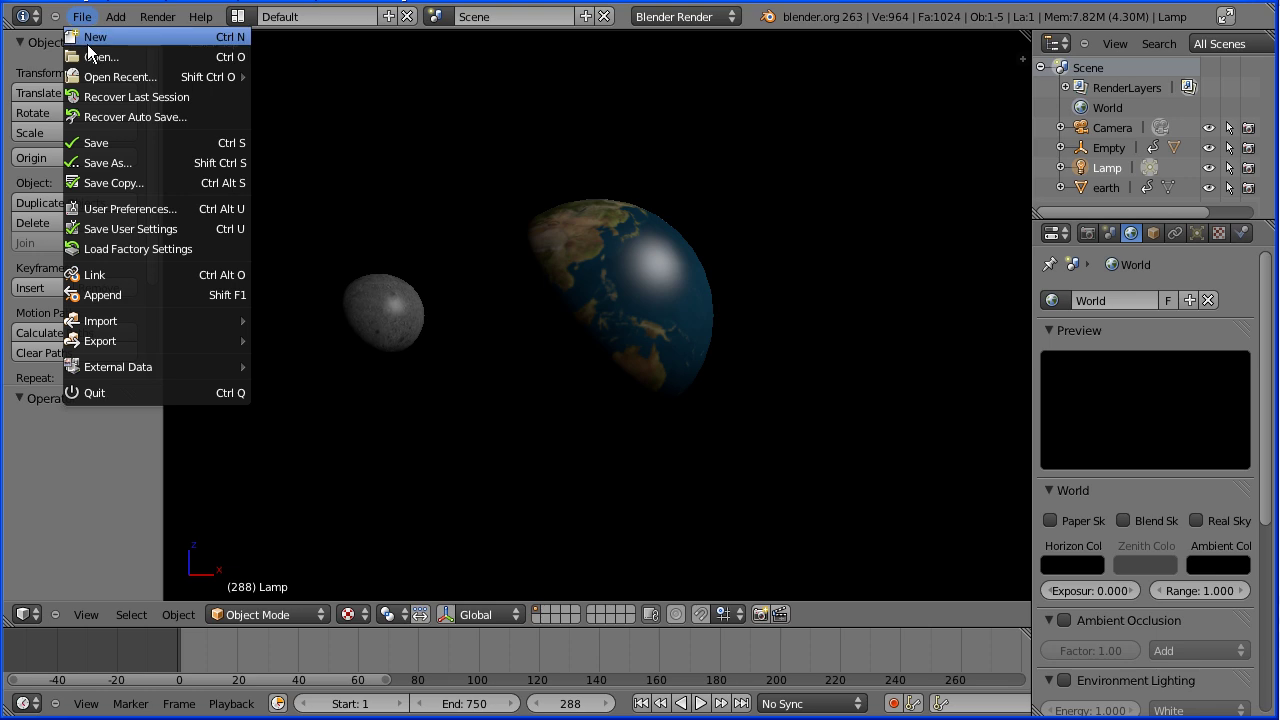
pyautogui.click(91, 41)
pyautogui.click(95, 53)
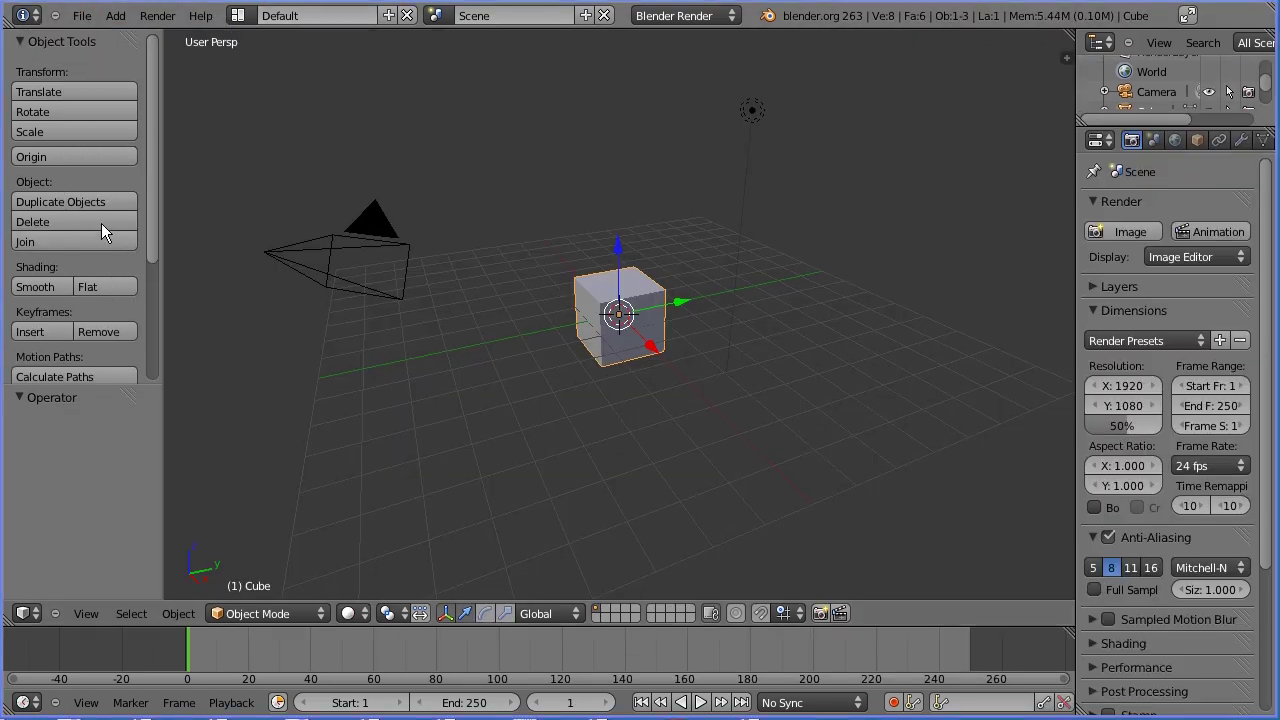
# - Replace the cube with a framed 32-segment UV sphere and split the 3D view side by side
pyautogui.click(101, 223)
pyautogui.click(101, 225)
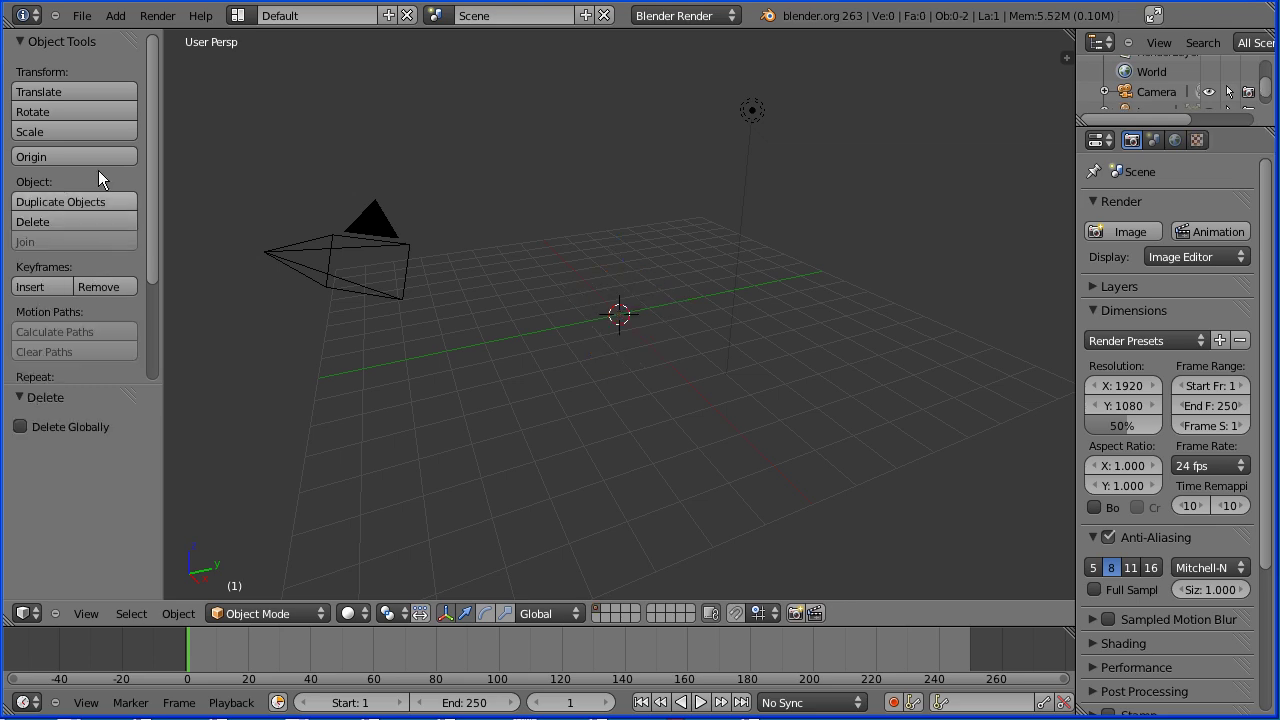
pyautogui.click(115, 15)
pyautogui.moveTo(131, 35)
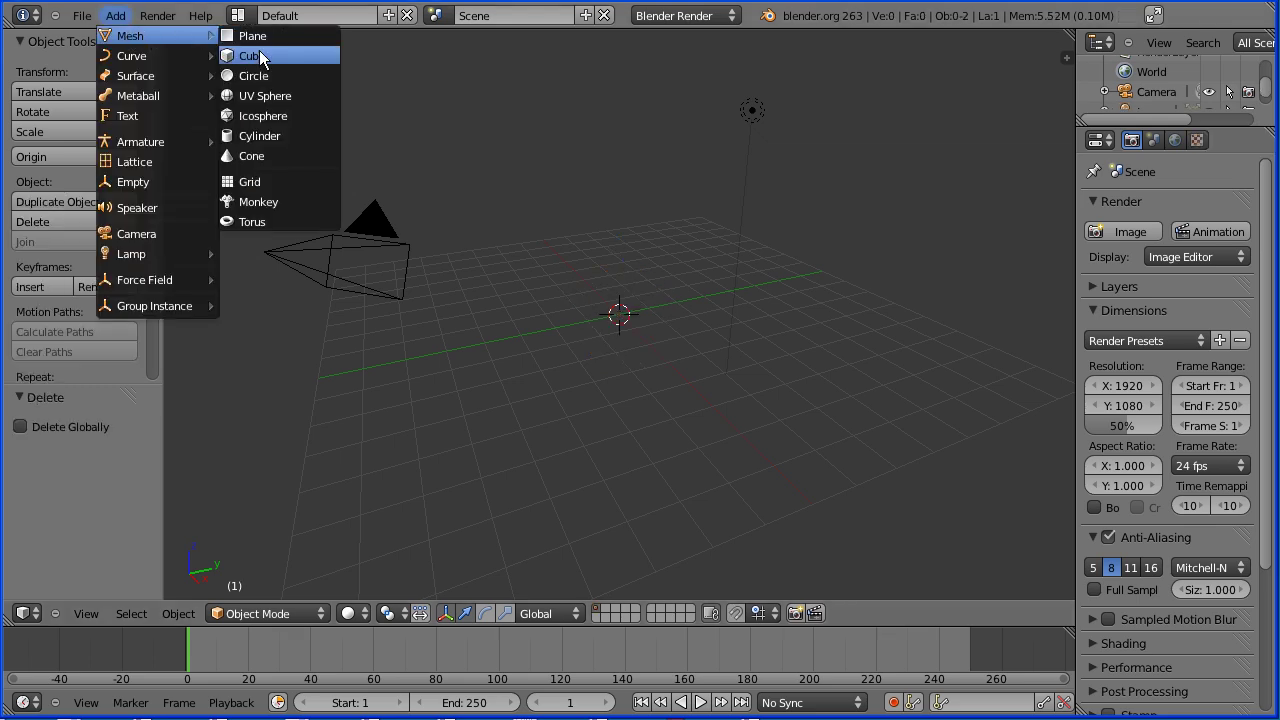
pyautogui.click(323, 98)
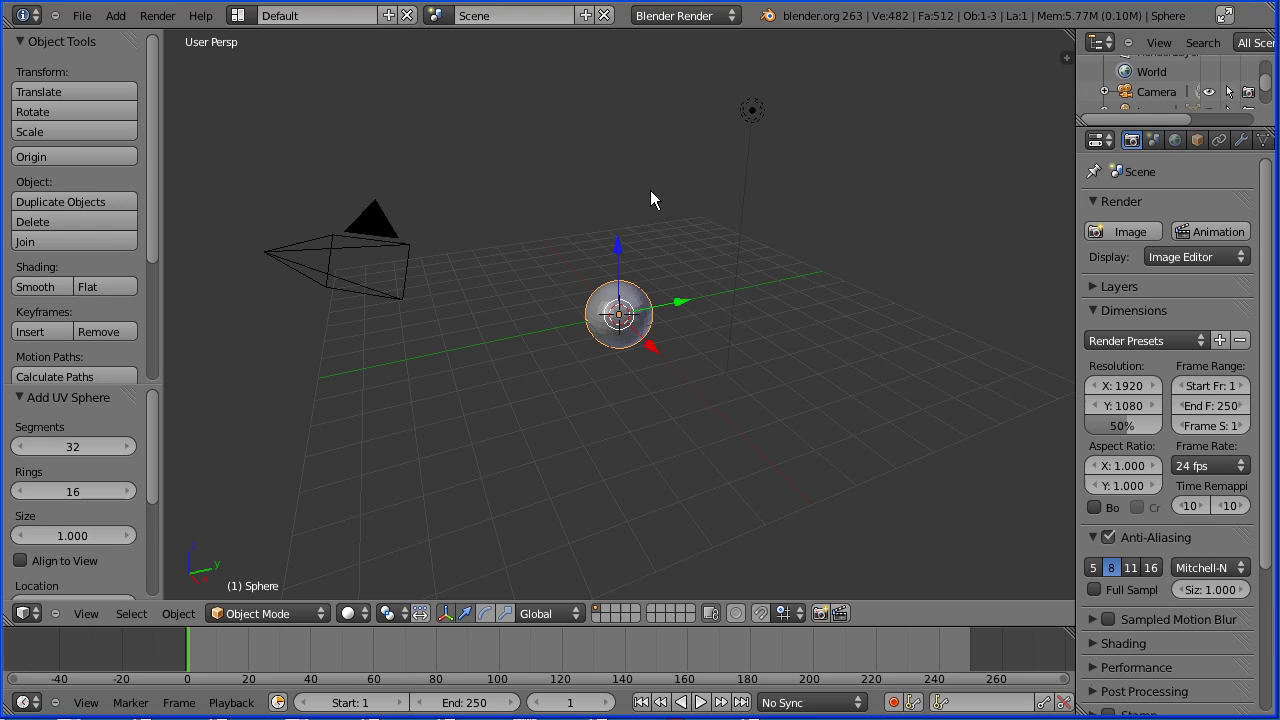
pyautogui.press('KP_Decimal')
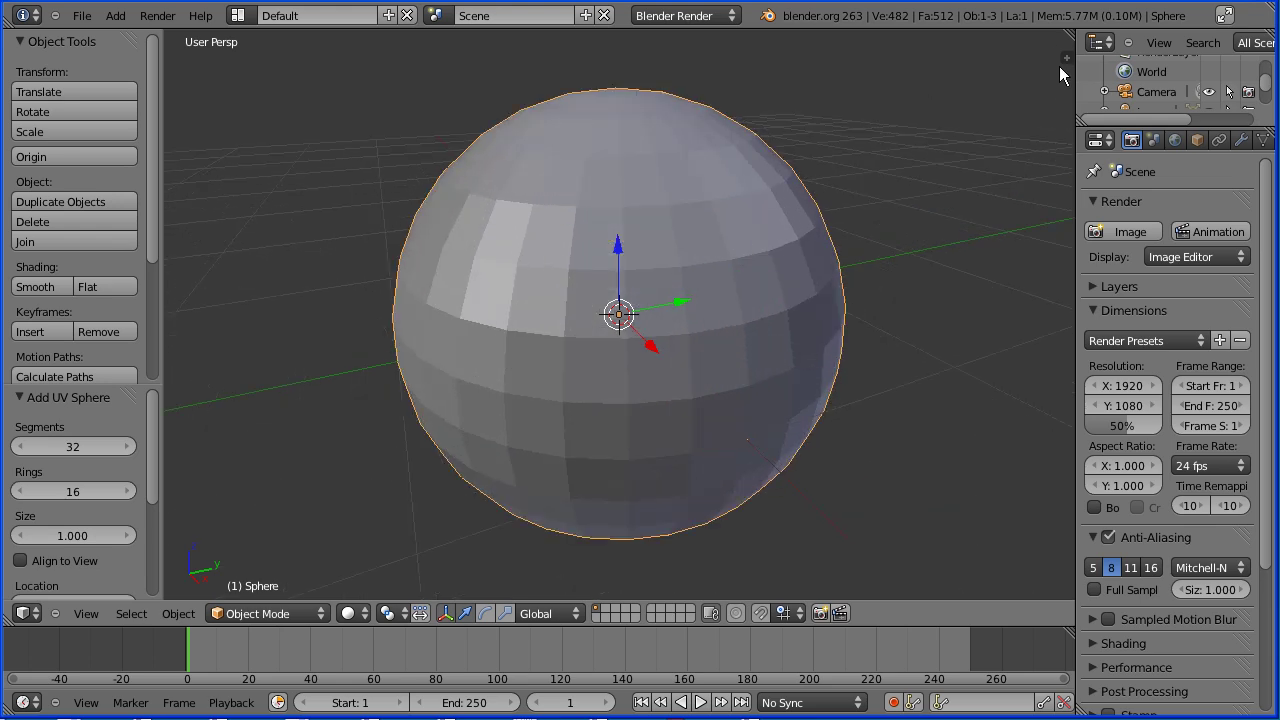
pyautogui.moveTo(1068, 34); pyautogui.dragTo(514, 141)
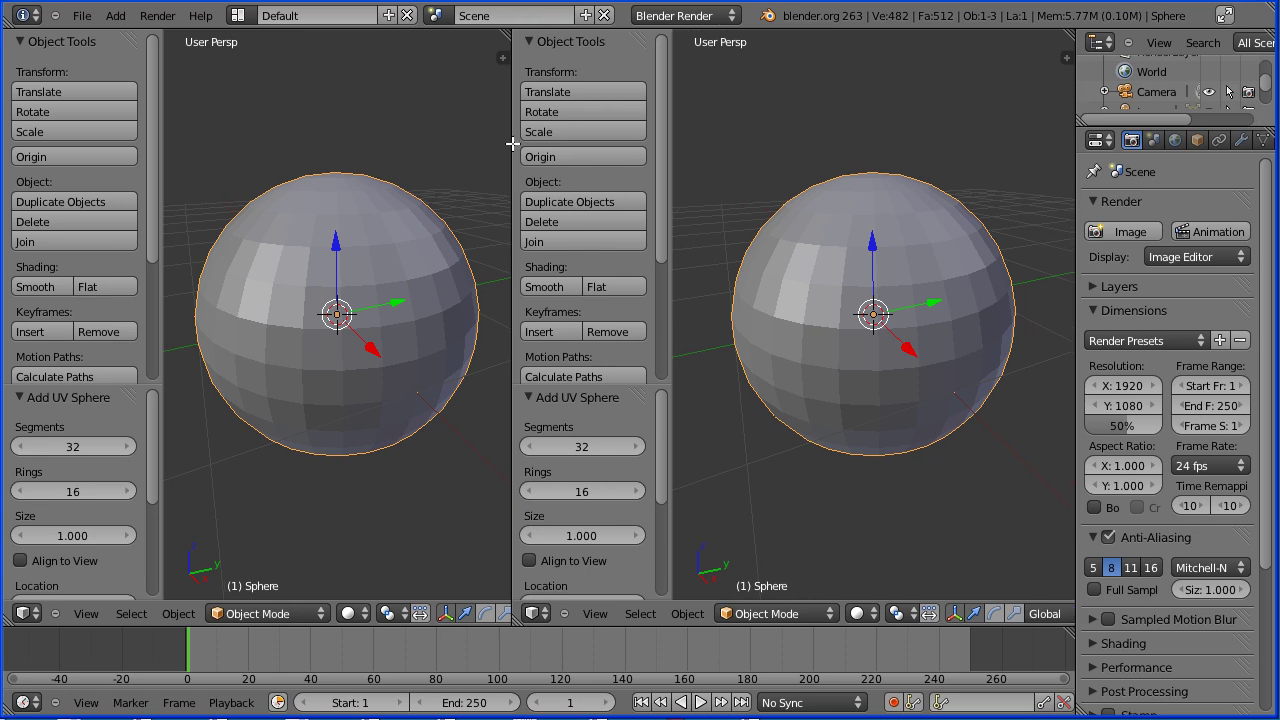
# - Make the right view a UV/Image Editor showing earthmap1k.jpg from the earthMoon folder
pyautogui.click(536, 612)
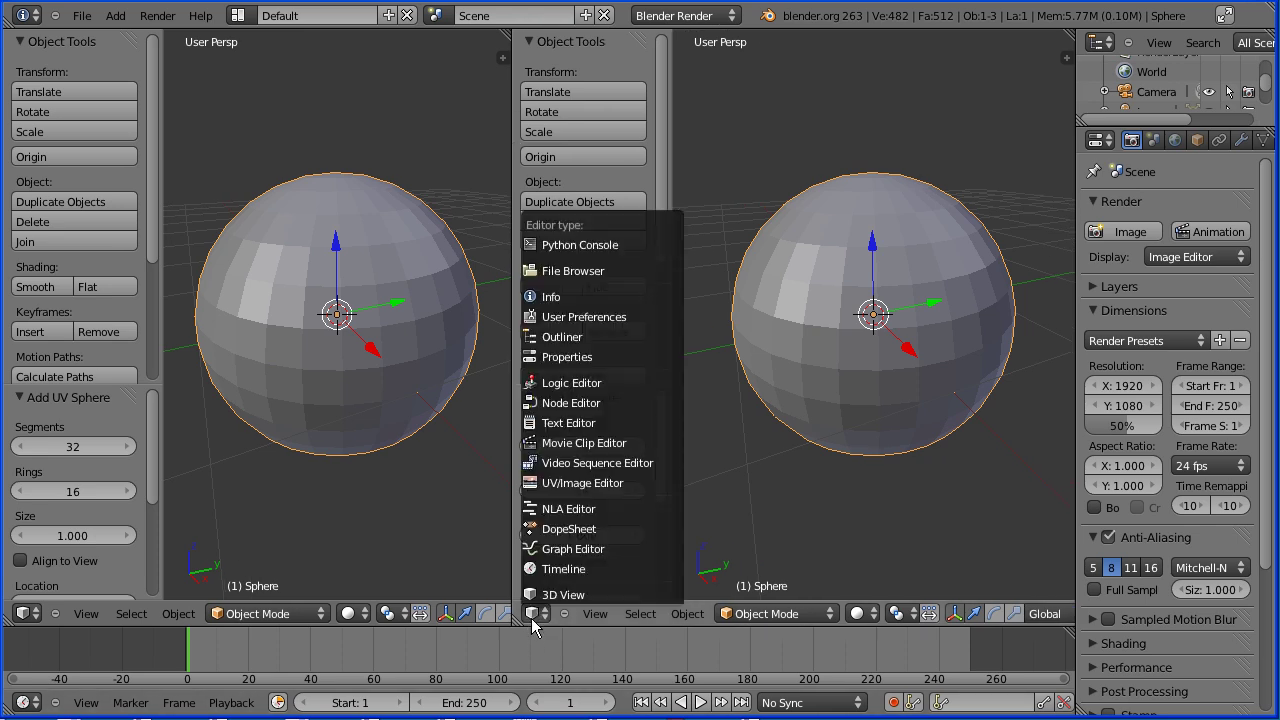
pyautogui.click(665, 489)
pyautogui.click(638, 614)
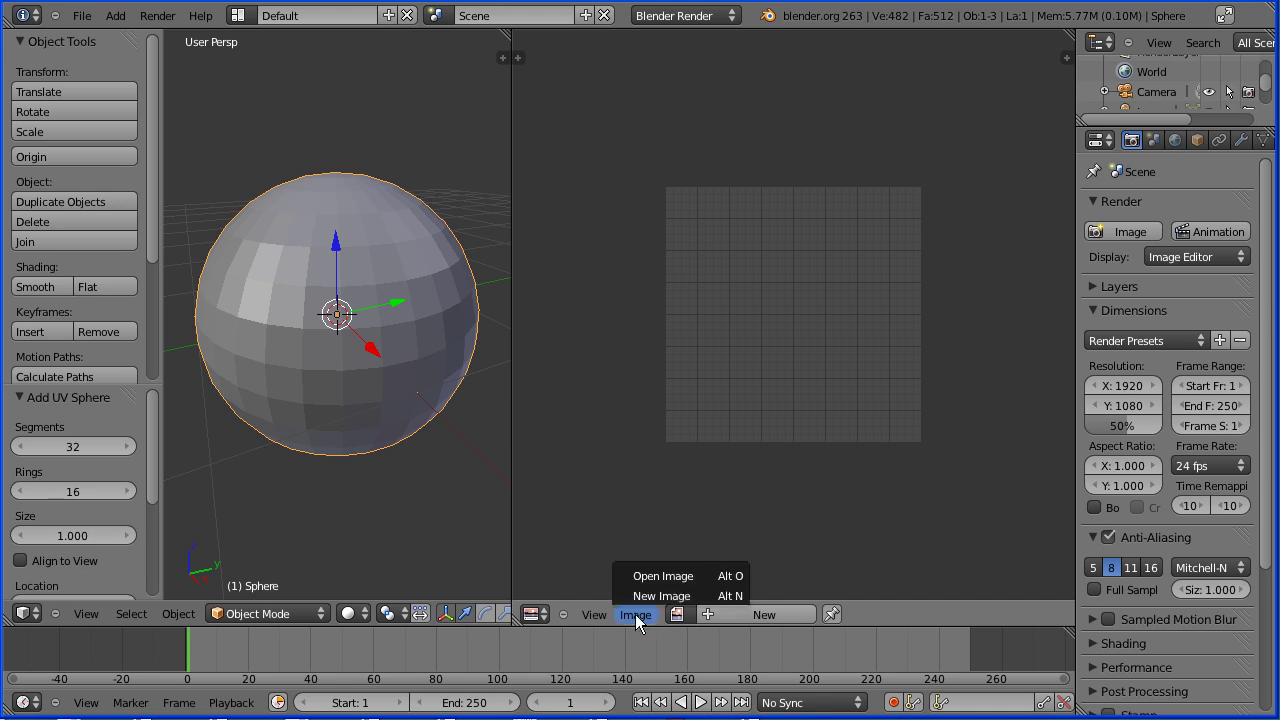
pyautogui.click(670, 575)
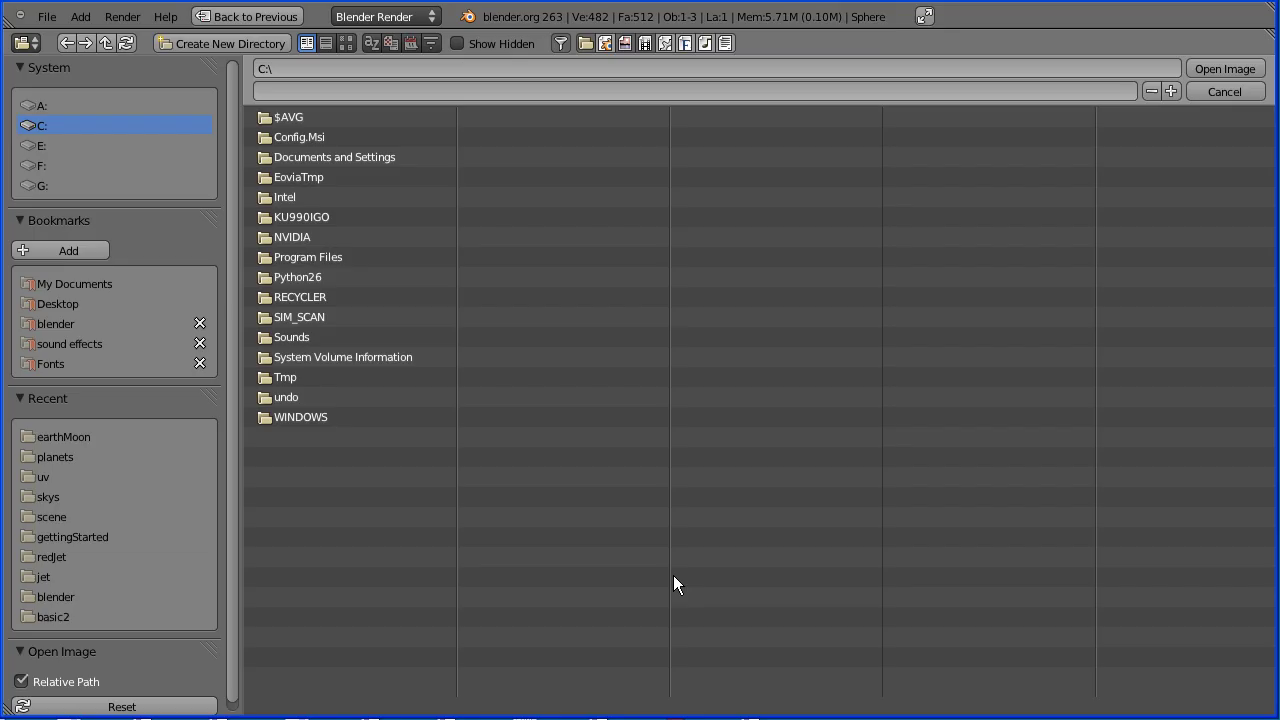
pyautogui.click(57, 324)
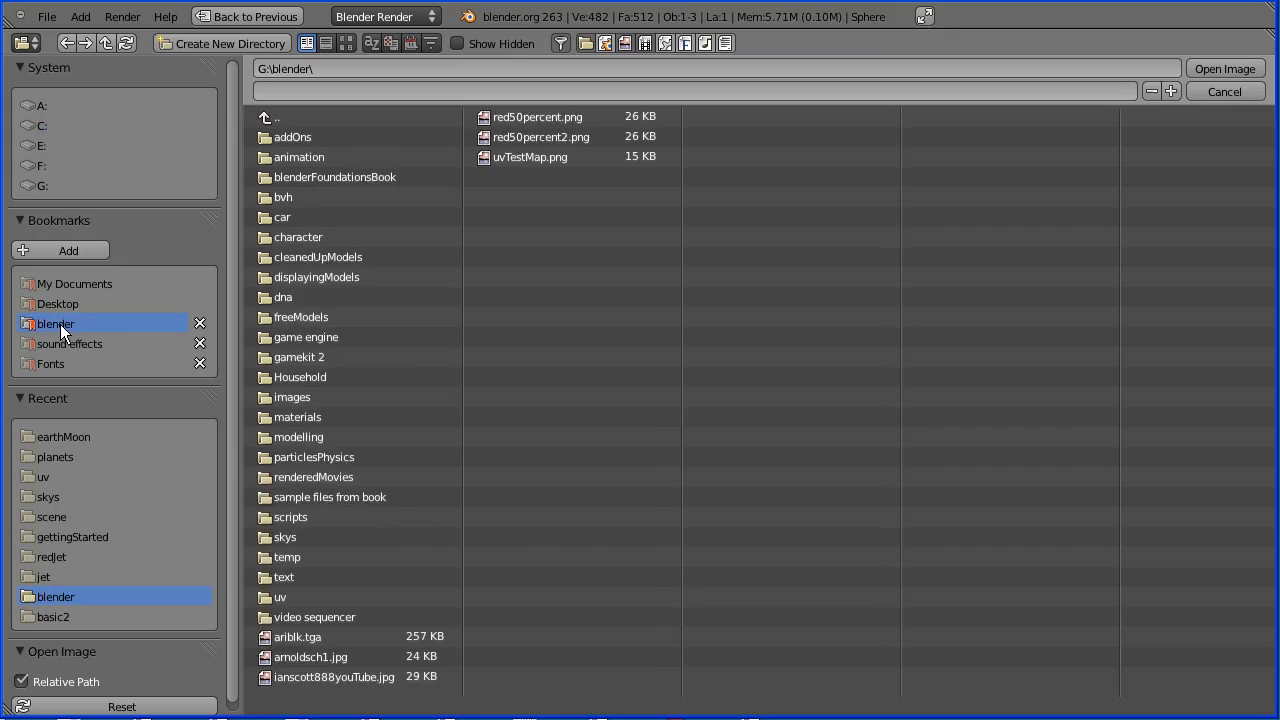
pyautogui.click(288, 157)
pyautogui.click(287, 175)
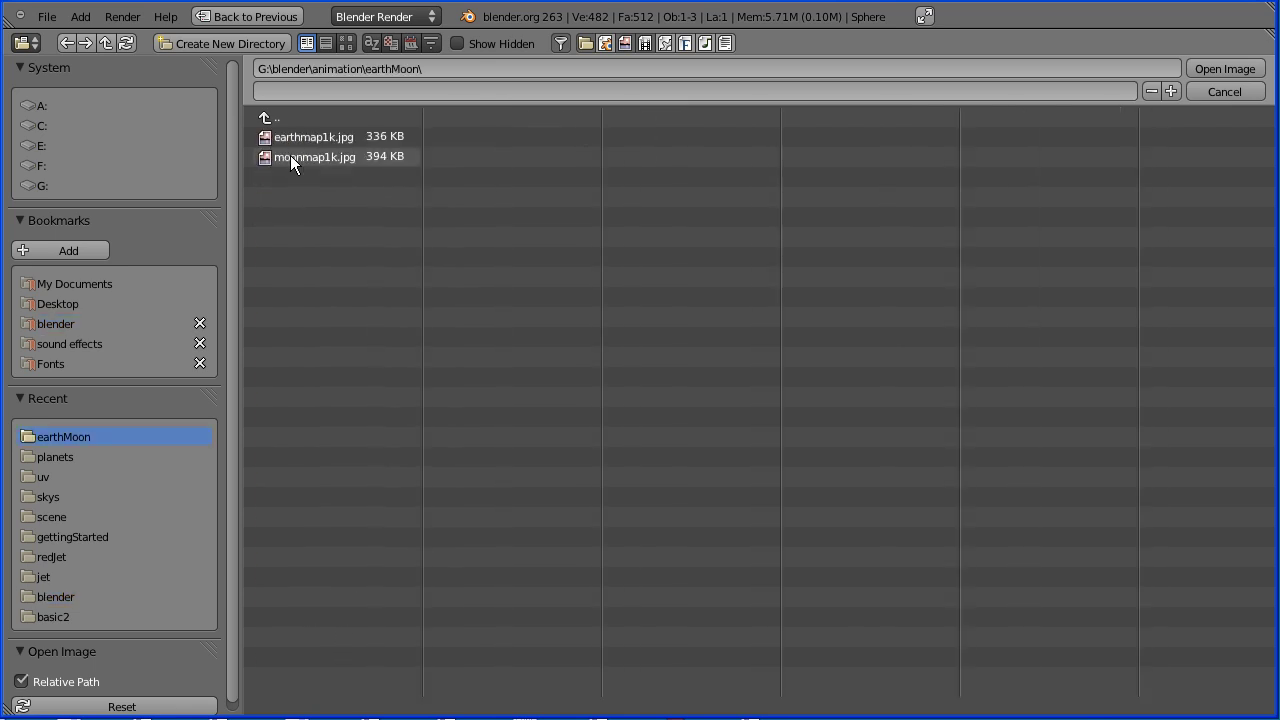
pyautogui.click(304, 140)
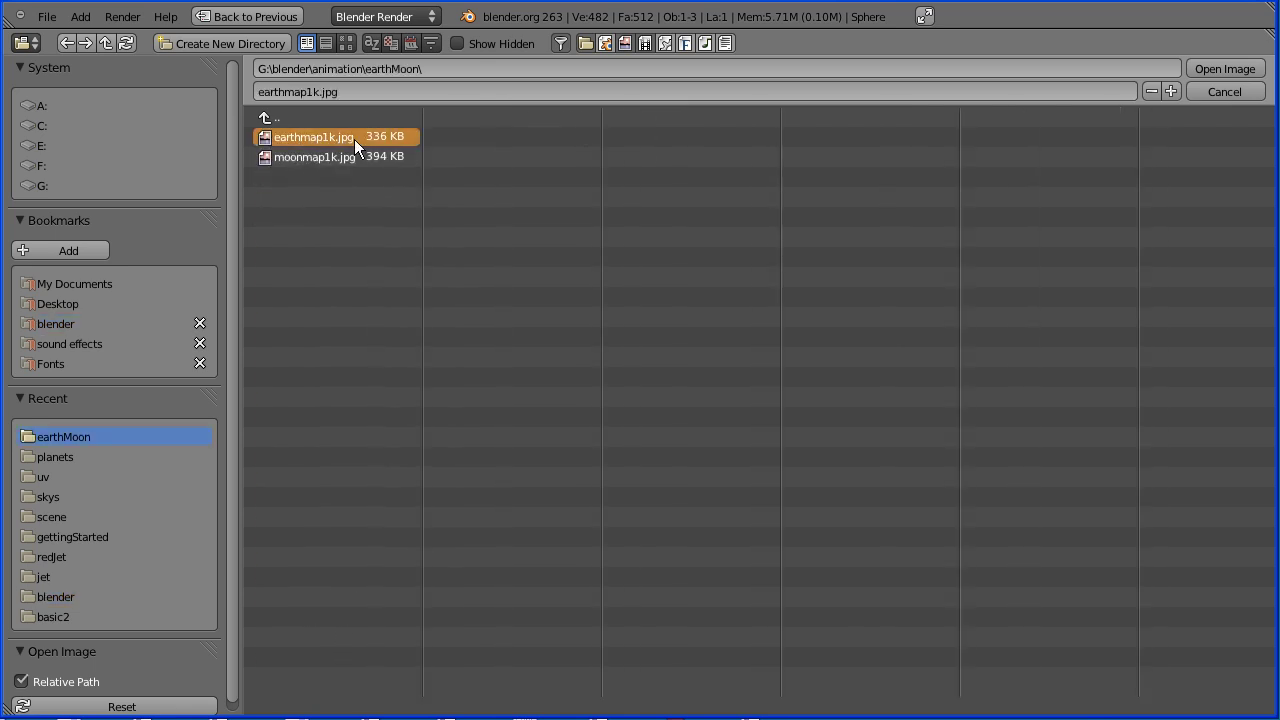
pyautogui.click(1220, 68)
pyautogui.scroll(-3, 770, 400)
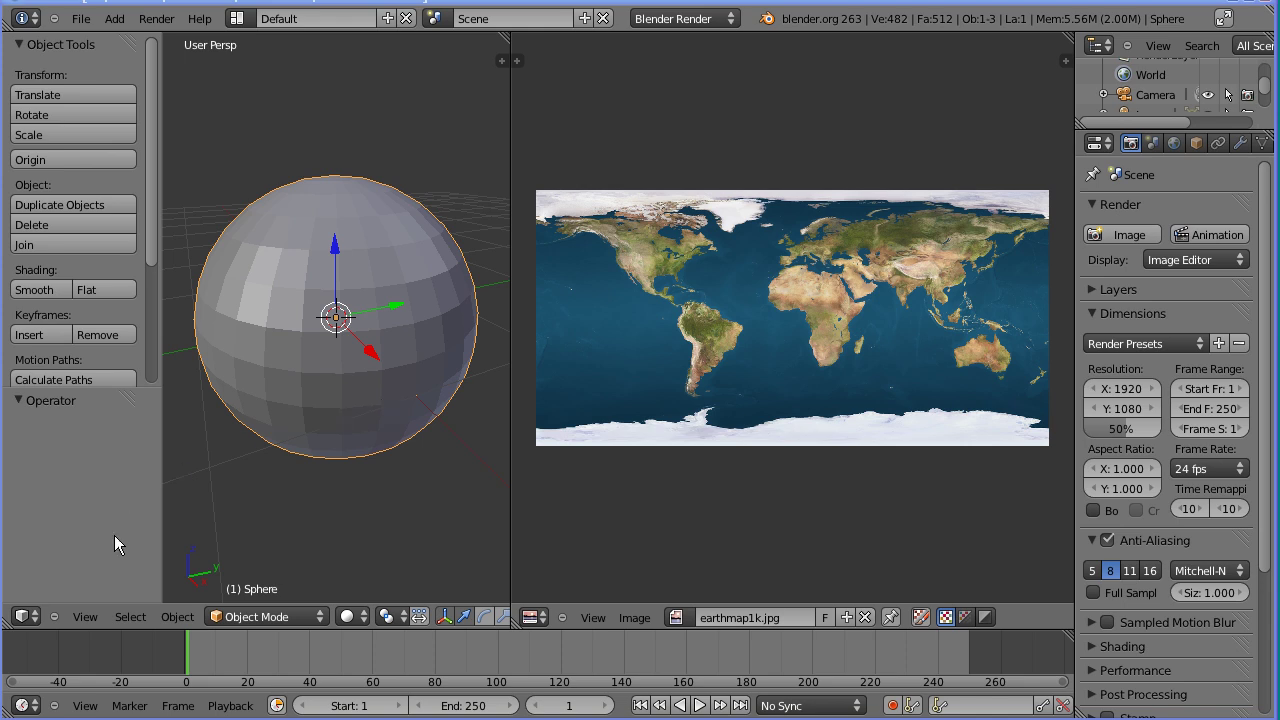
# - Set the 3D view to an orthographic front view of the sphere
pyautogui.click(86, 617)
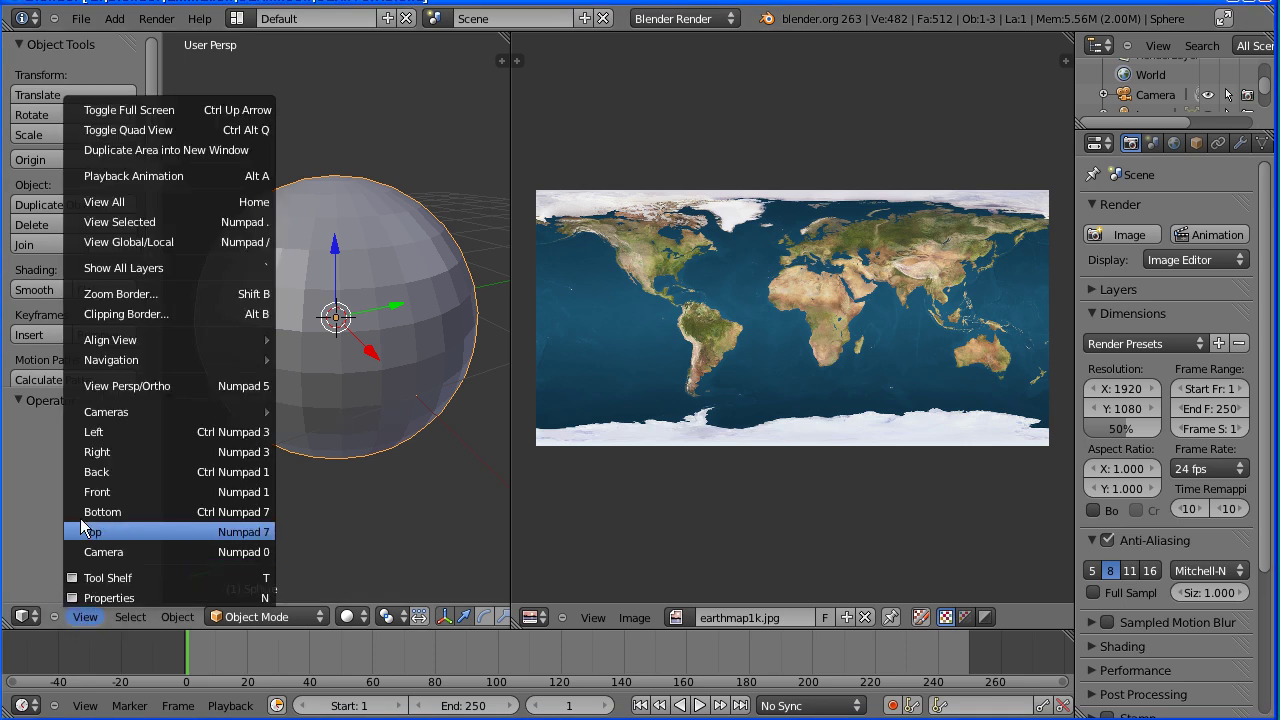
pyautogui.click(218, 388)
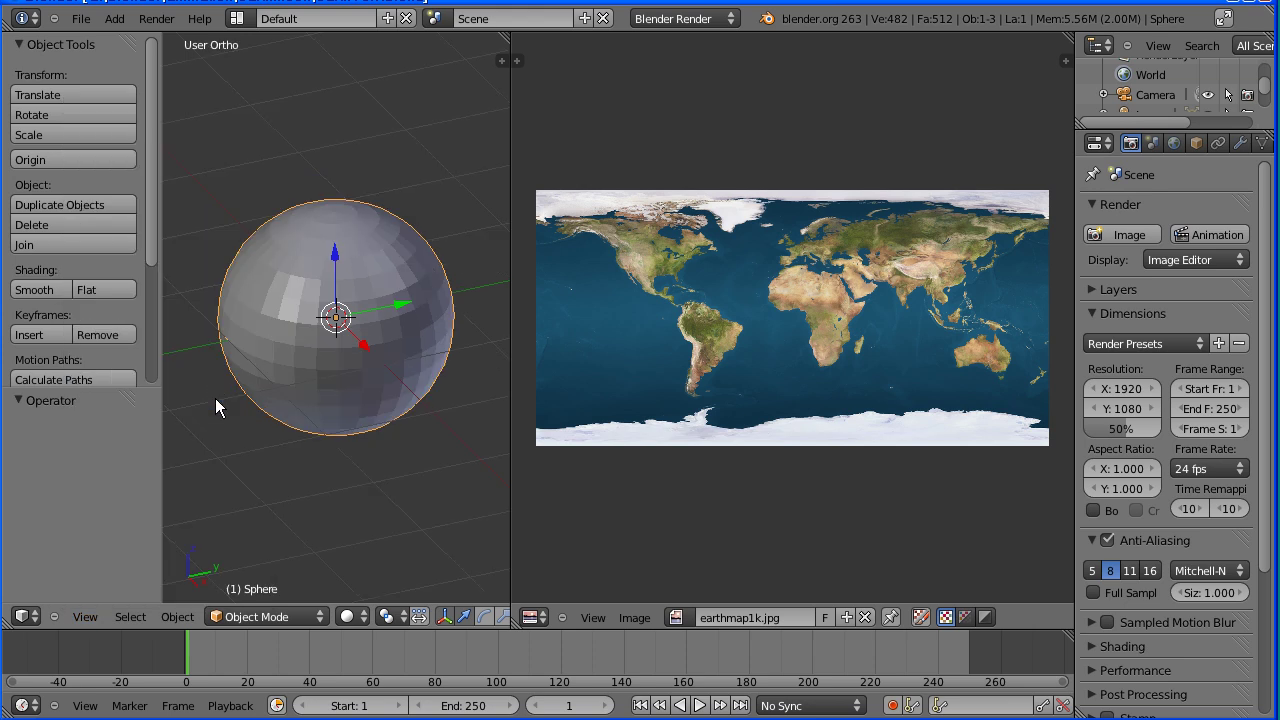
pyautogui.click(87, 618)
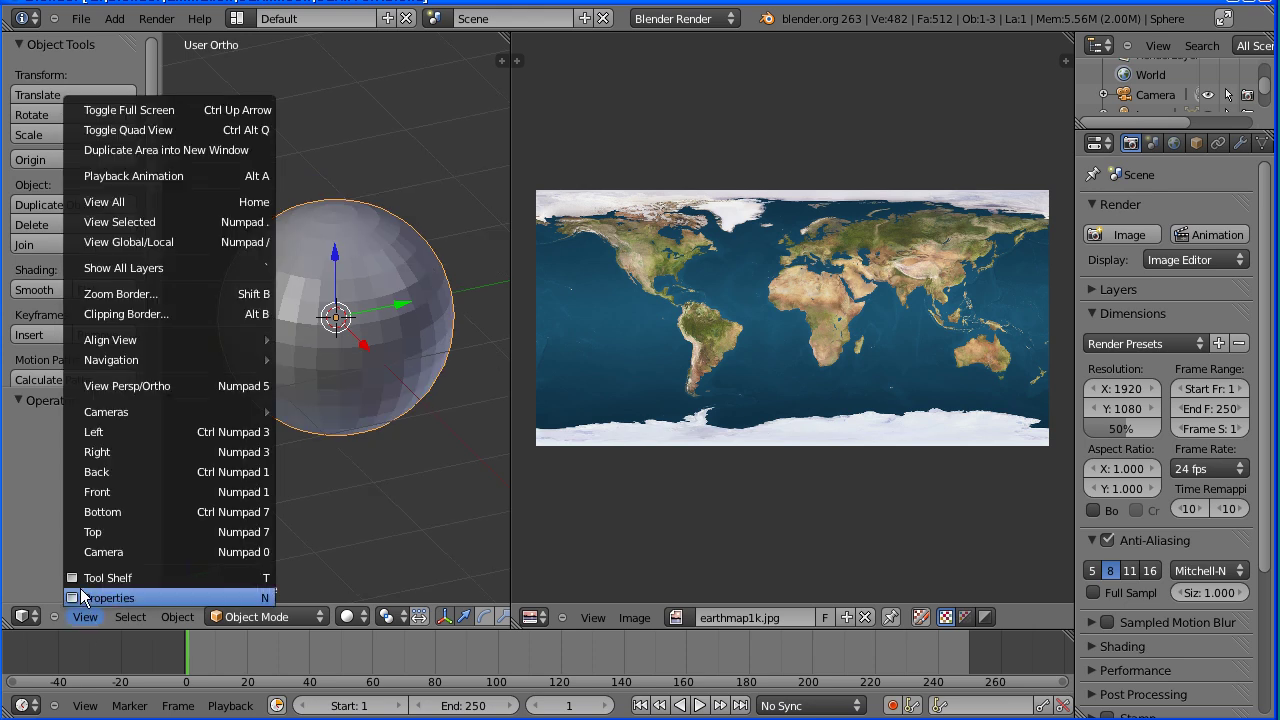
pyautogui.click(215, 495)
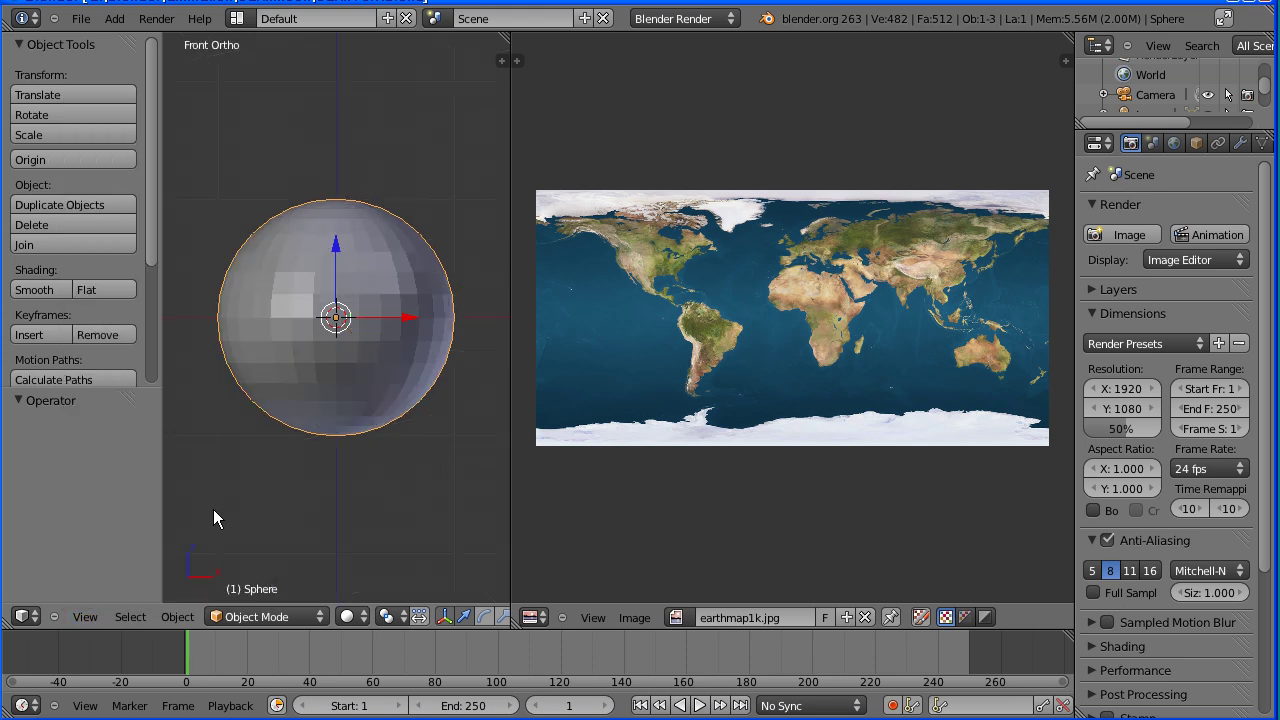
# - In Edit Mode, UV unwrap the sphere with Sphere Projection
pyautogui.click(274, 617)
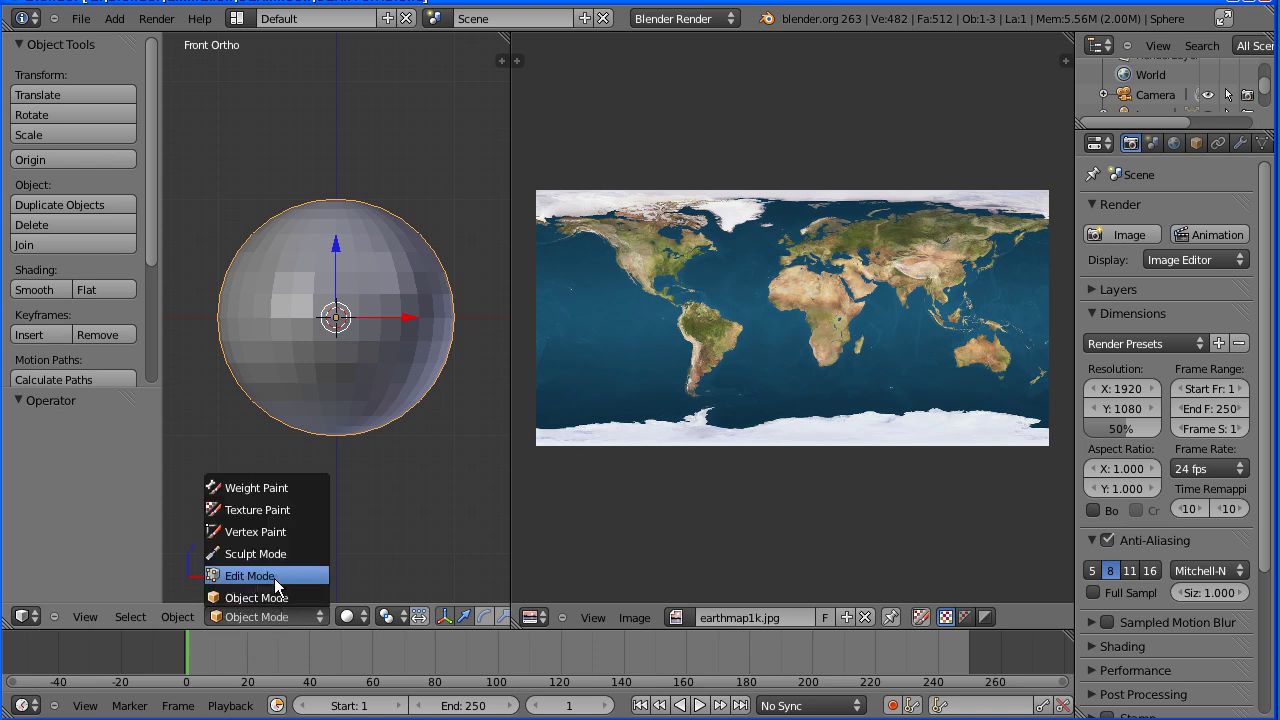
pyautogui.click(276, 578)
pyautogui.click(171, 617)
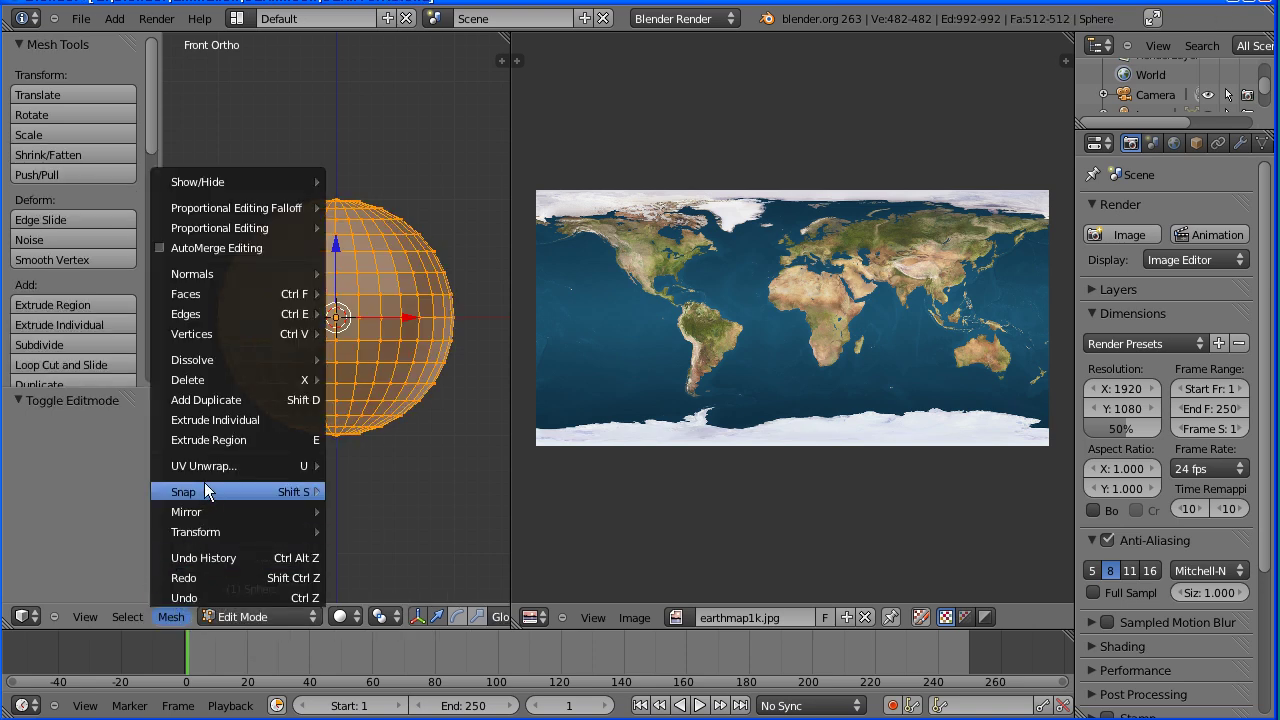
pyautogui.moveTo(212, 466)
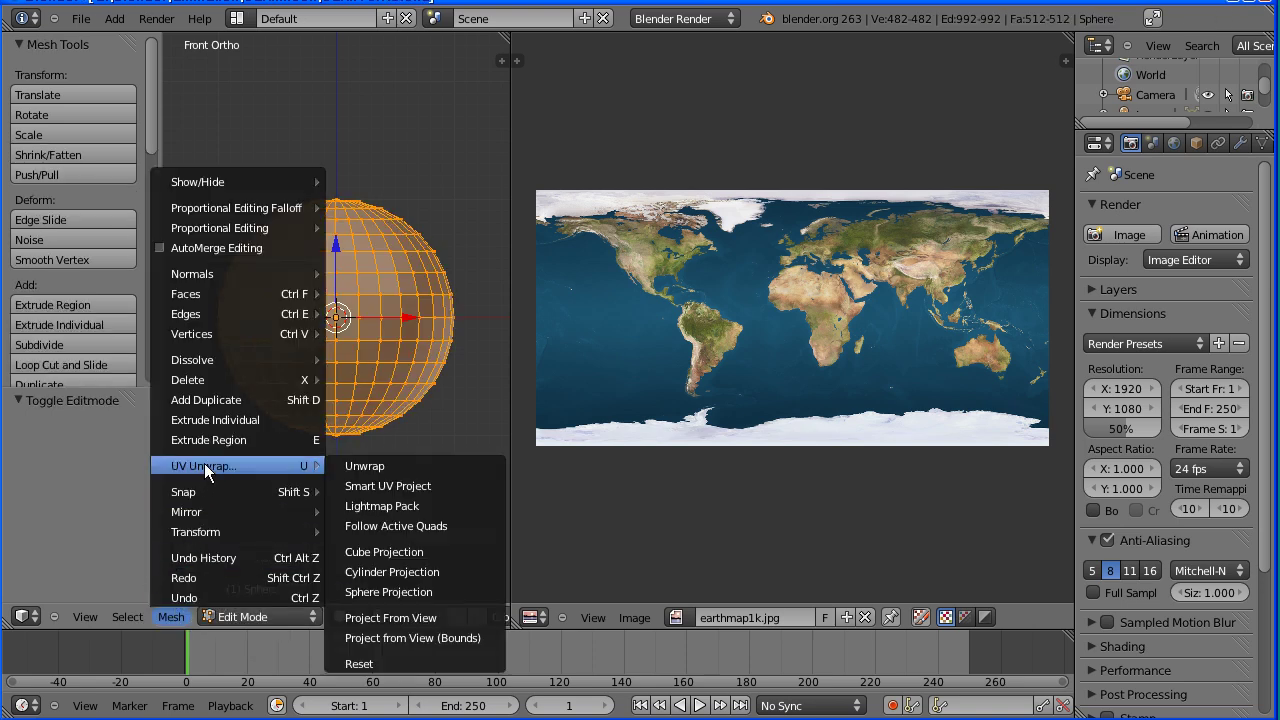
pyautogui.click(480, 593)
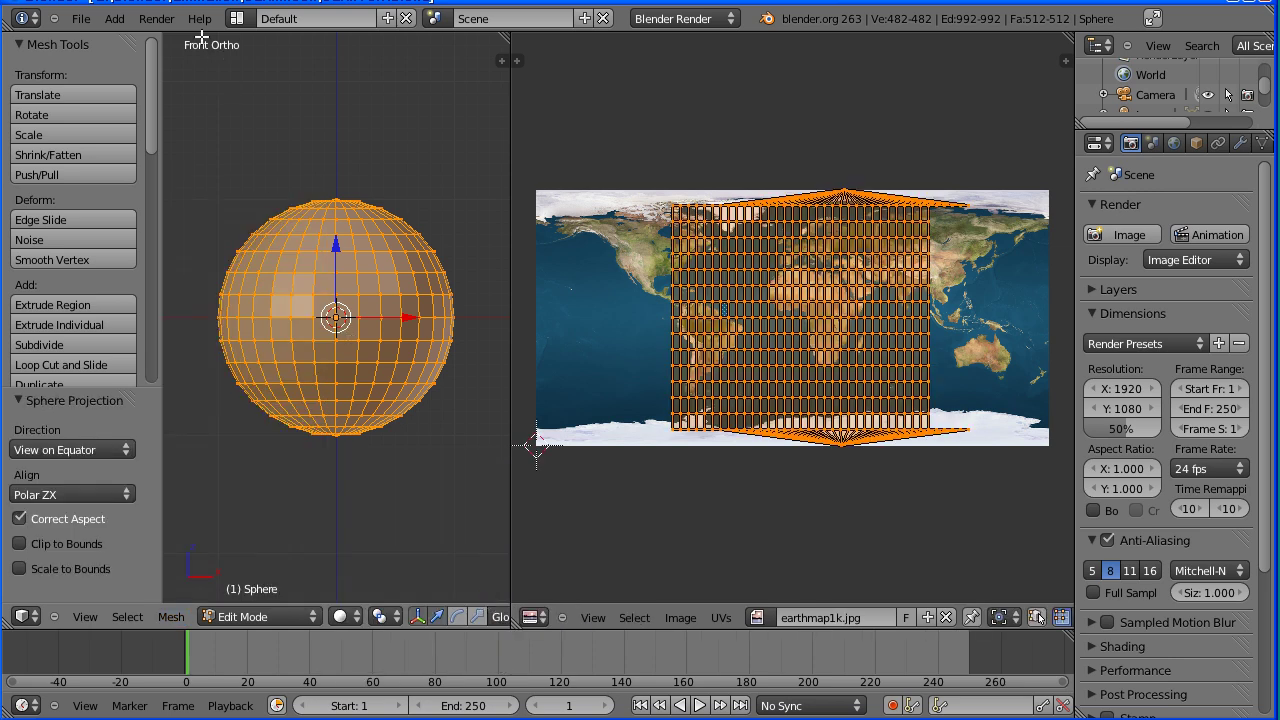
pyautogui.press('Tab')
pyautogui.press('Tab')
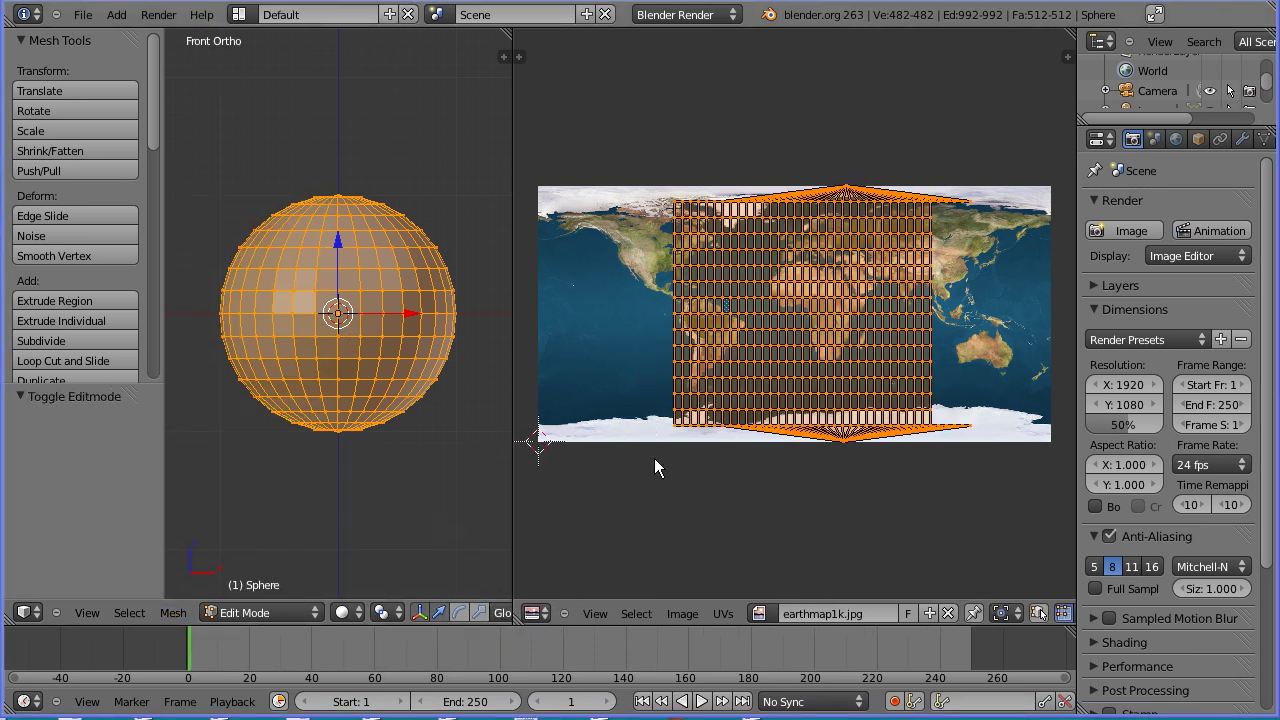
# - Maximize the image editor and scale the UV layout about 2x along X
pyautogui.click(596, 612)
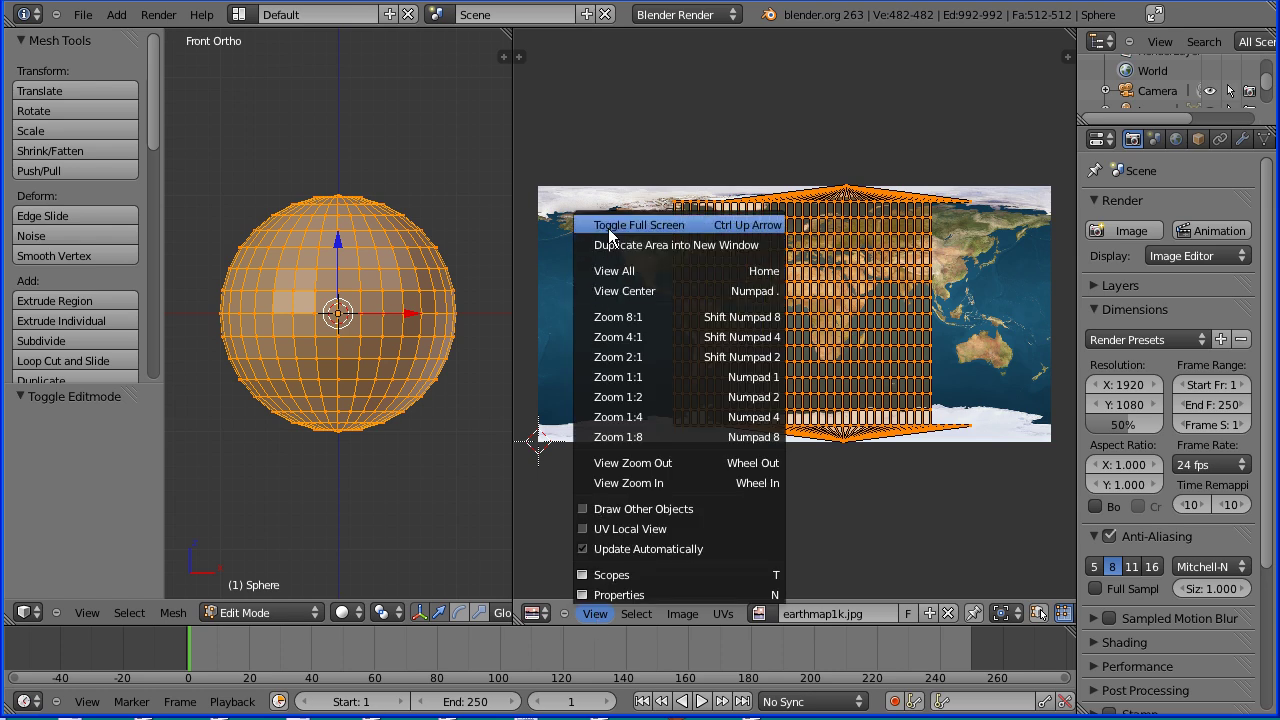
pyautogui.click(707, 233)
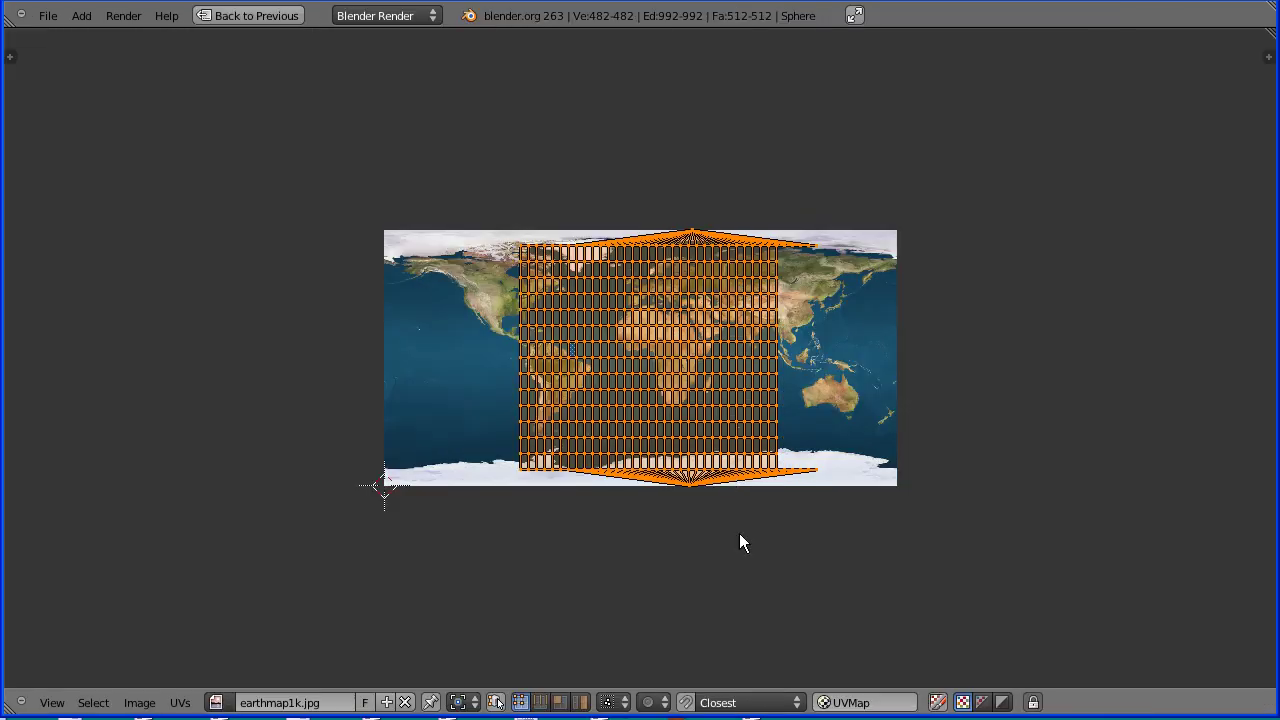
pyautogui.scroll(3, 778, 585)
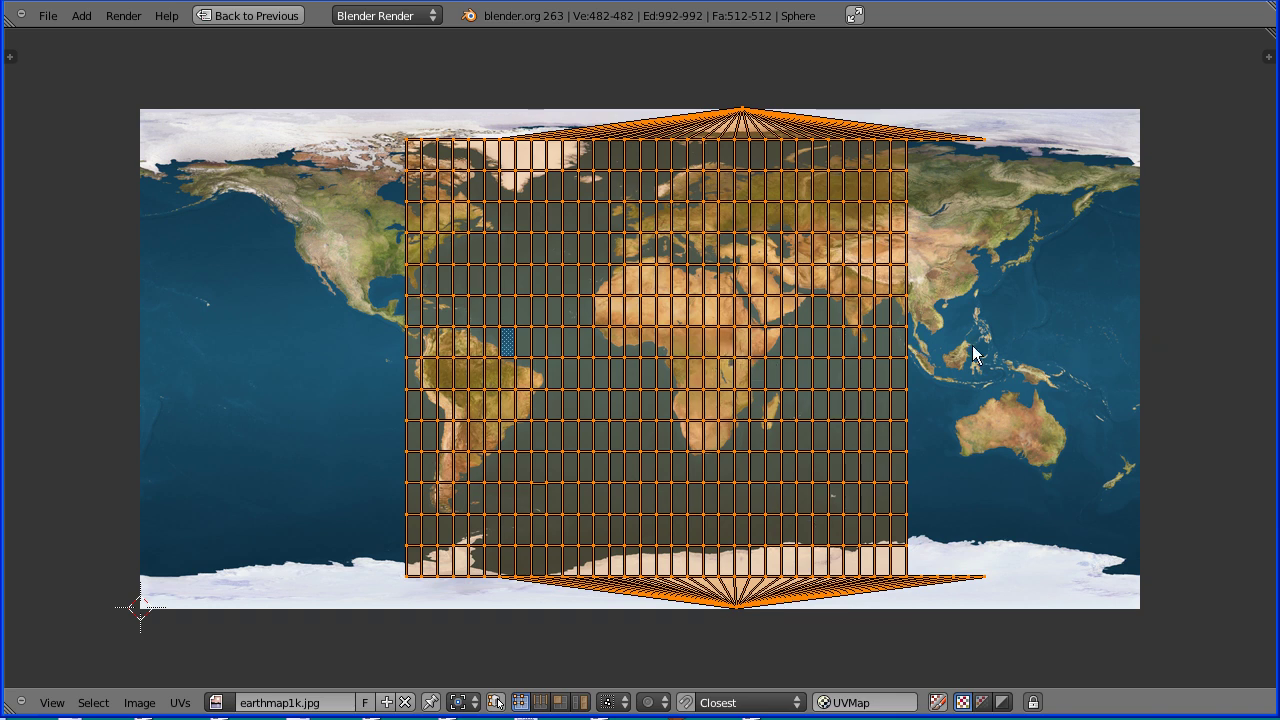
pyautogui.press('s')
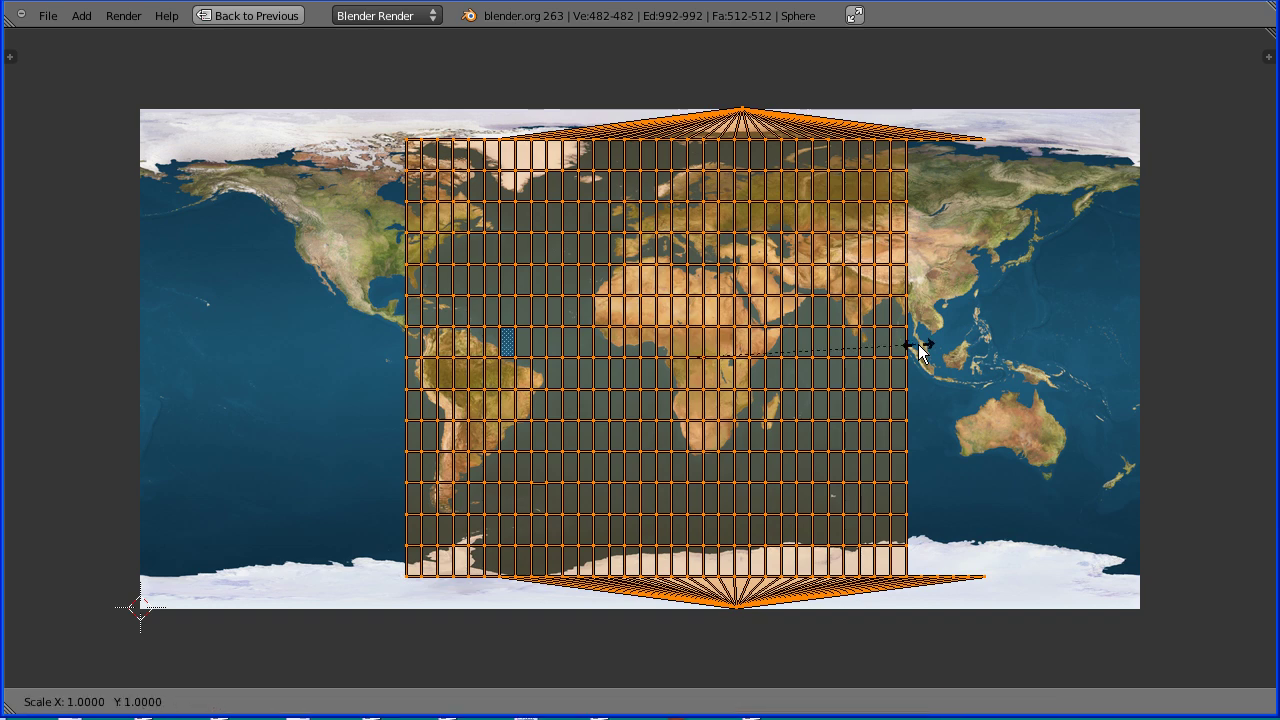
pyautogui.press('x')
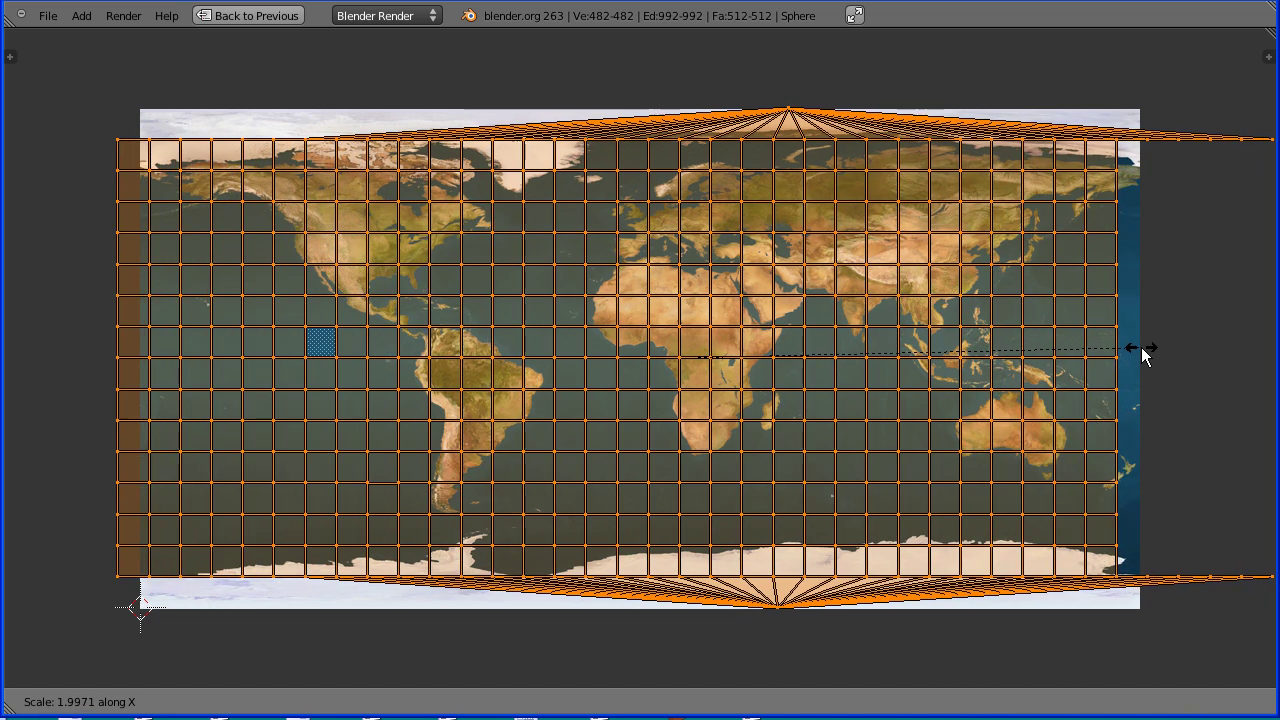
pyautogui.click(1141, 347)
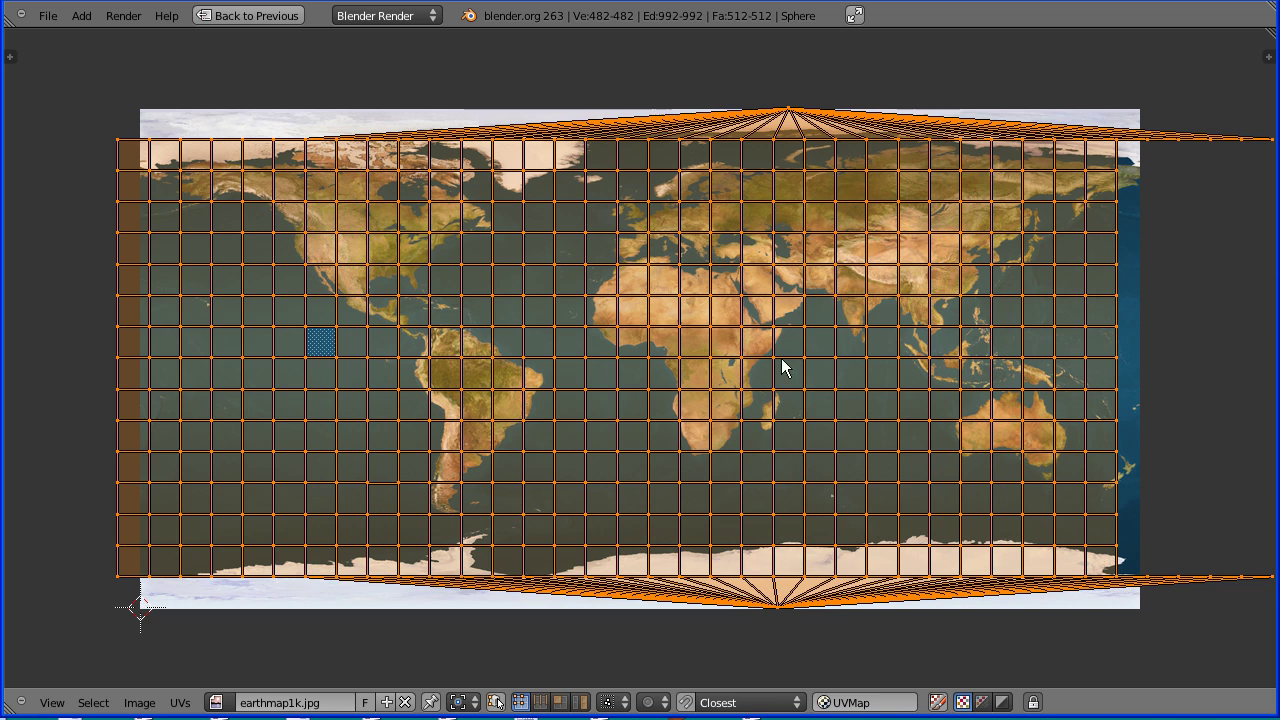
# - Slide the UV layout along X so it covers the full earth map
pyautogui.press('g')
pyautogui.press('x')
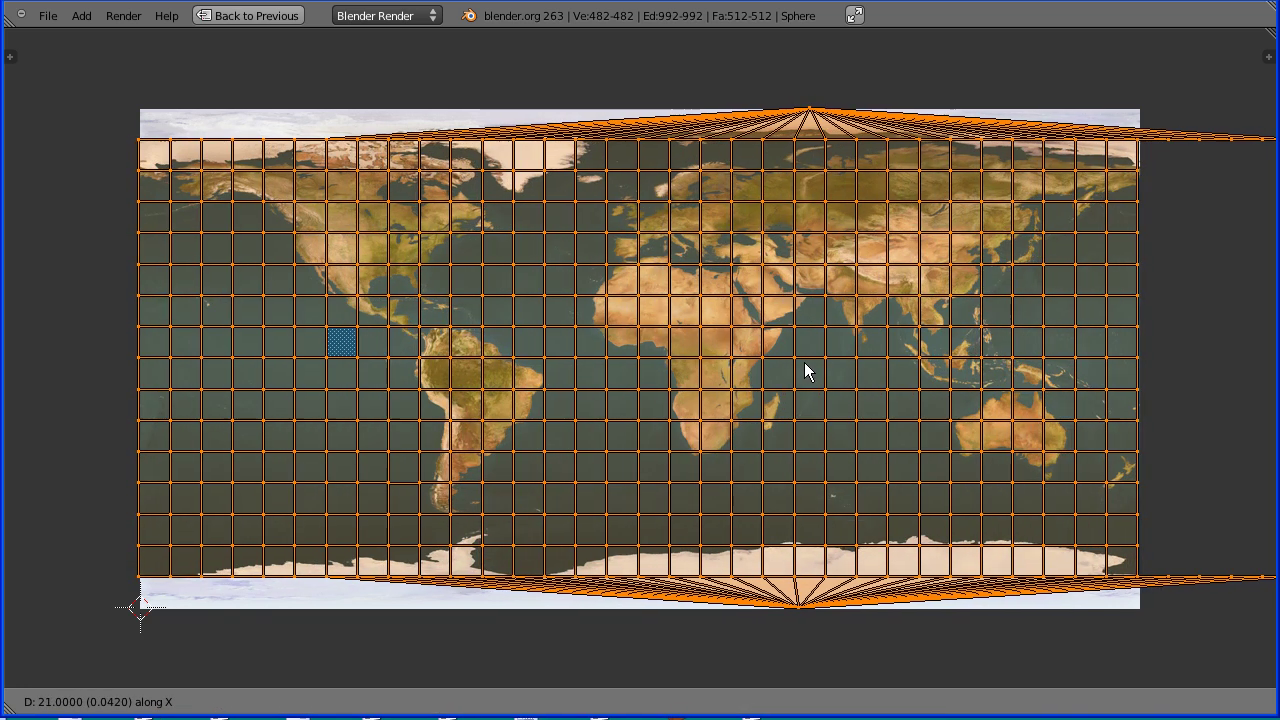
pyautogui.click(808, 371)
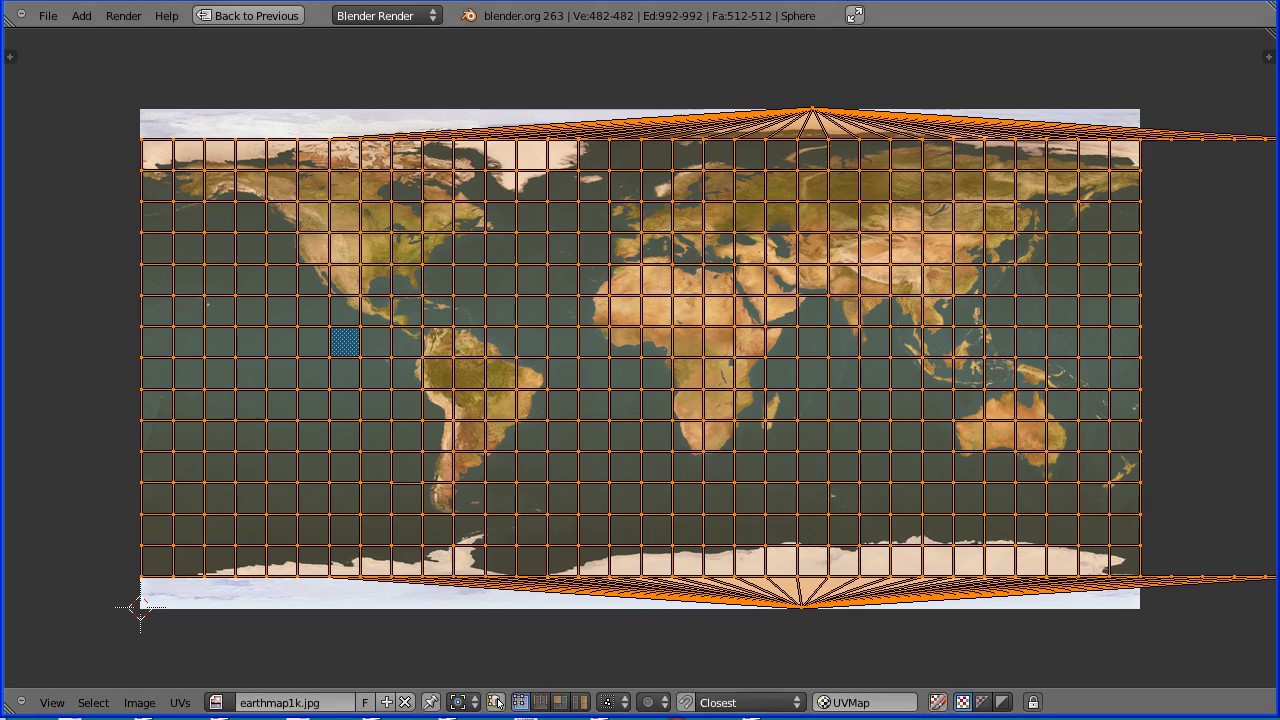
# - Leave full screen and merge the UV editor area back into the 3D view
pyautogui.click(58, 704)
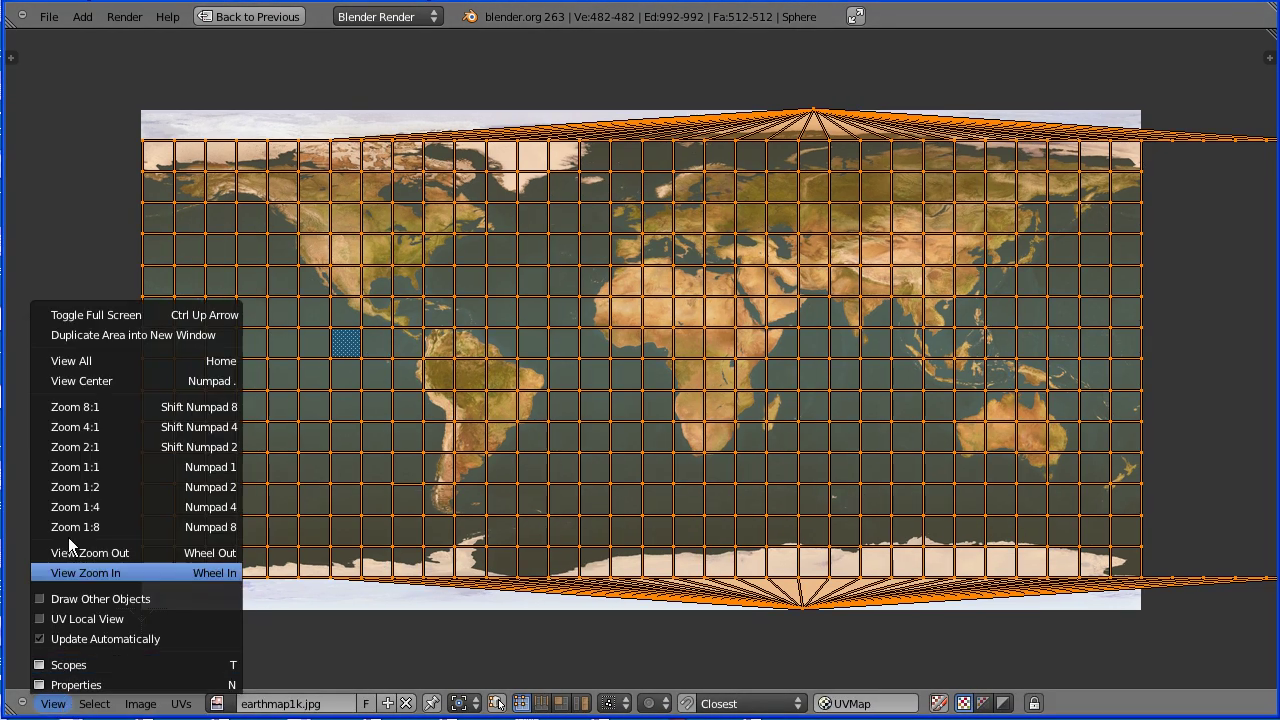
pyautogui.click(201, 318)
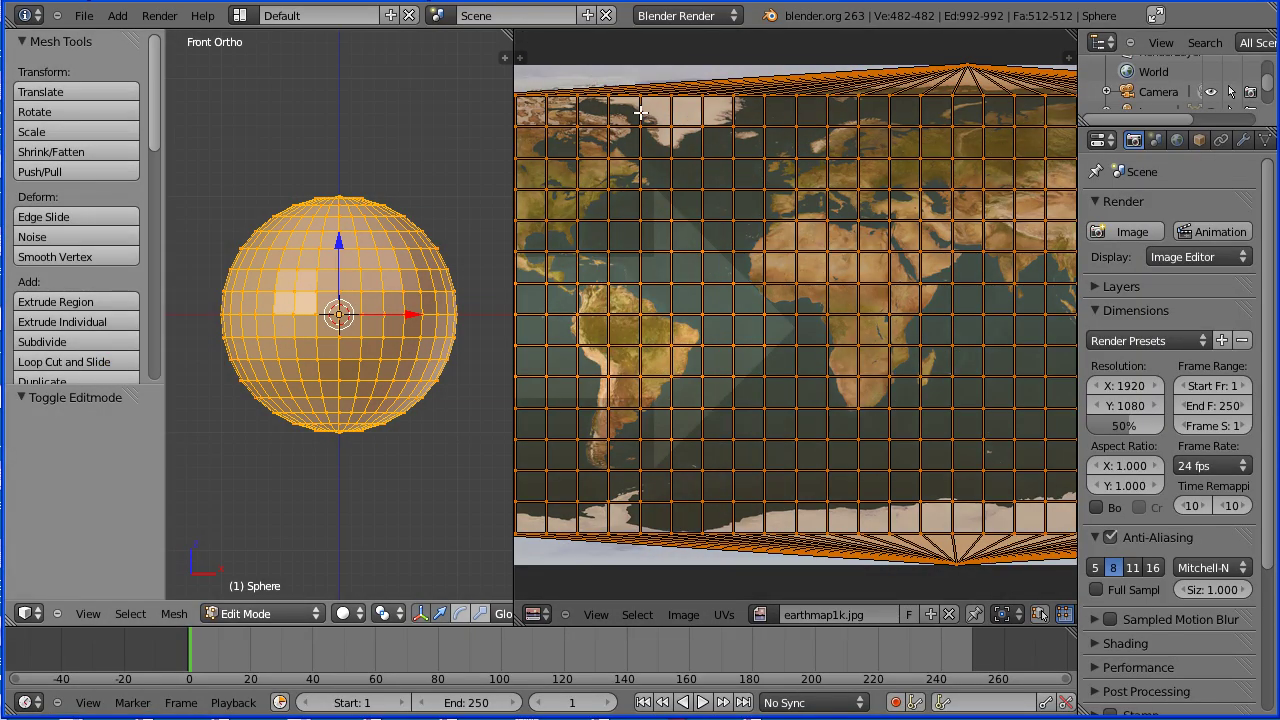
pyautogui.moveTo(682, 203); pyautogui.dragTo(682, 203)
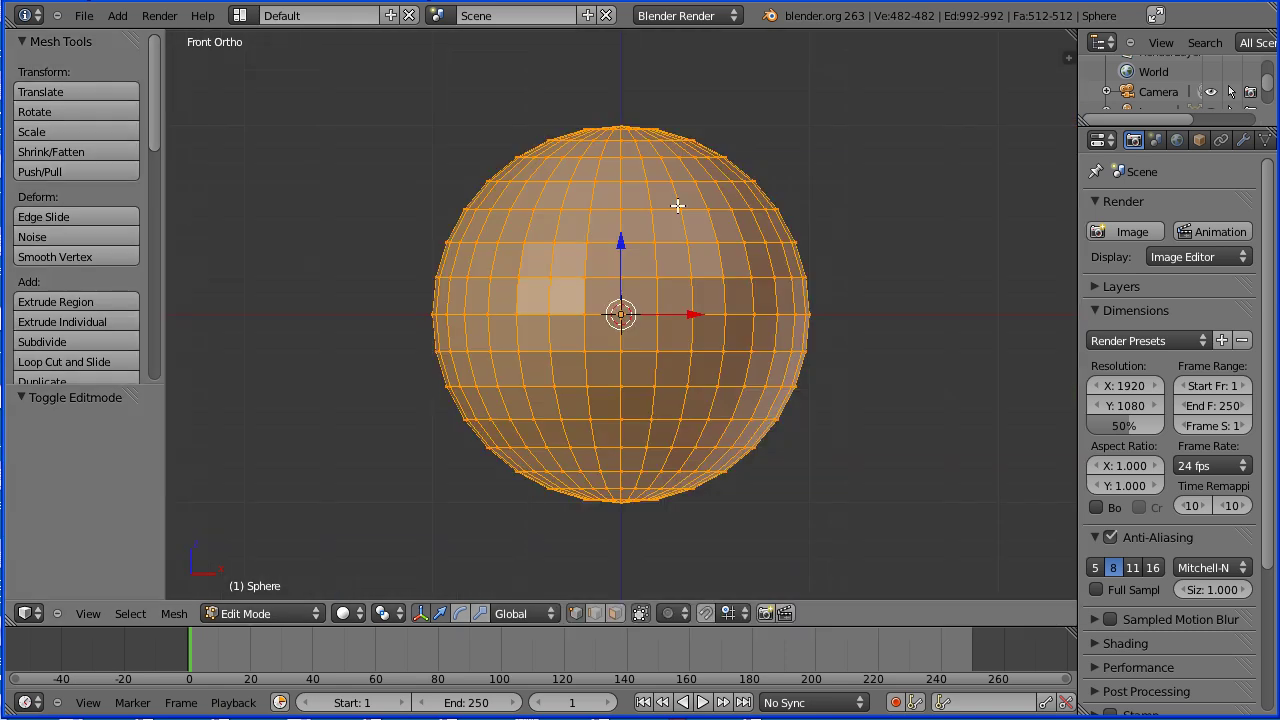
# - Show the sphere in Object Mode with Texture shading and smooth shading
pyautogui.click(231, 614)
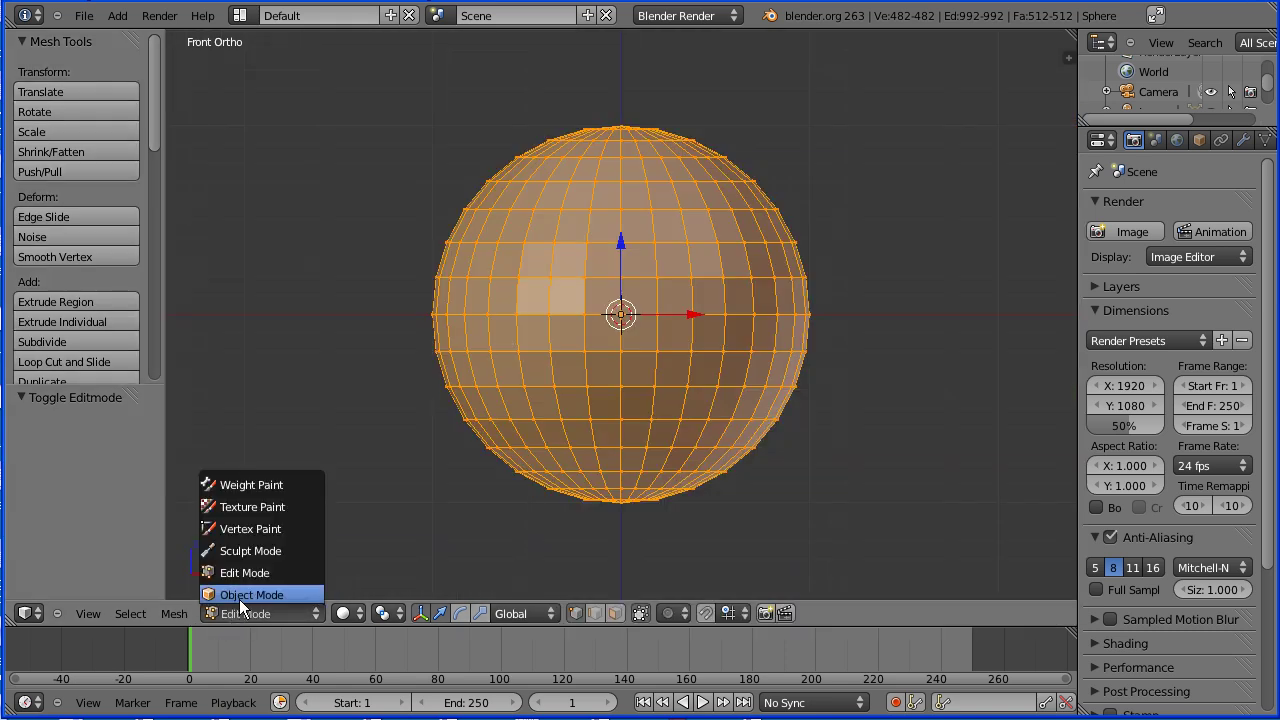
pyautogui.click(313, 594)
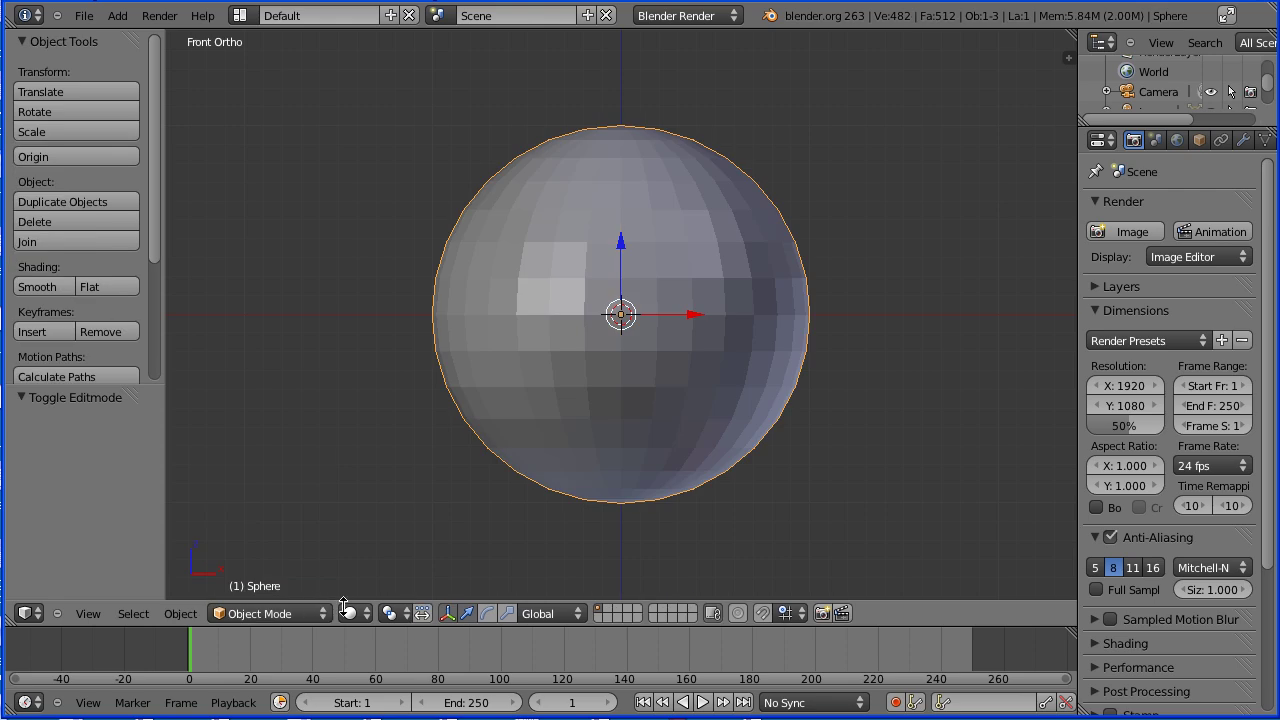
pyautogui.click(363, 616)
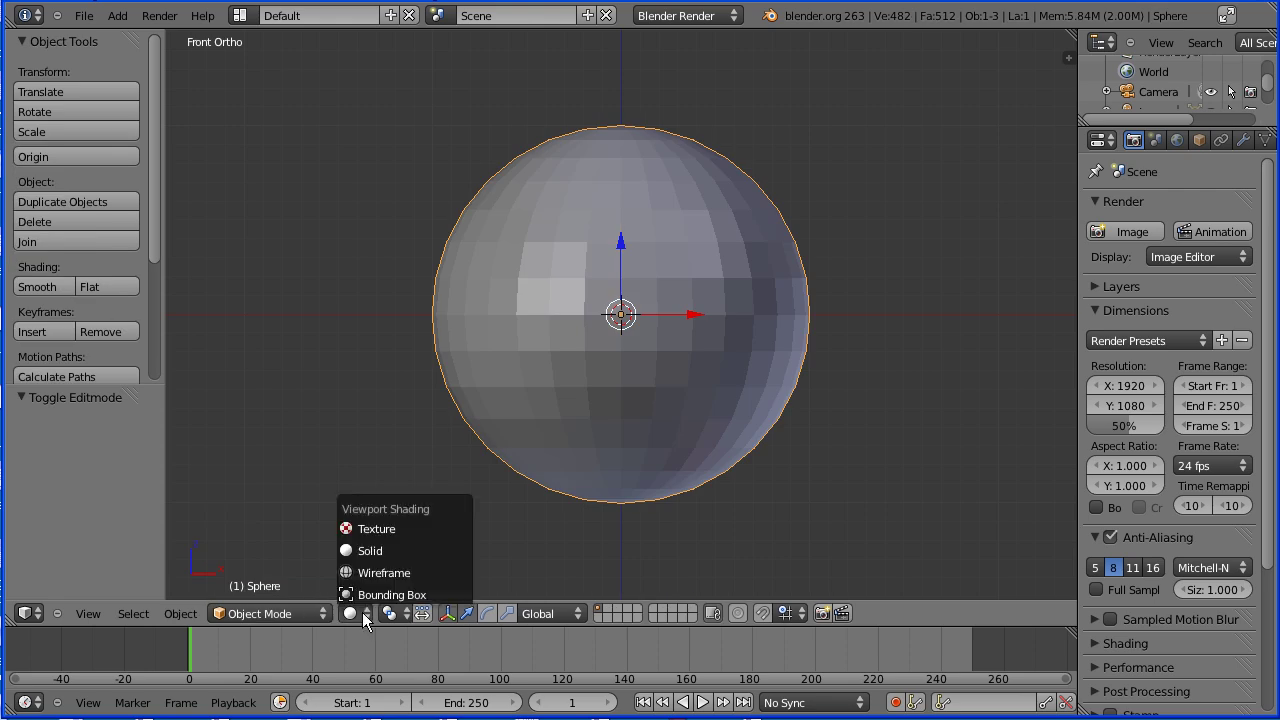
pyautogui.click(440, 530)
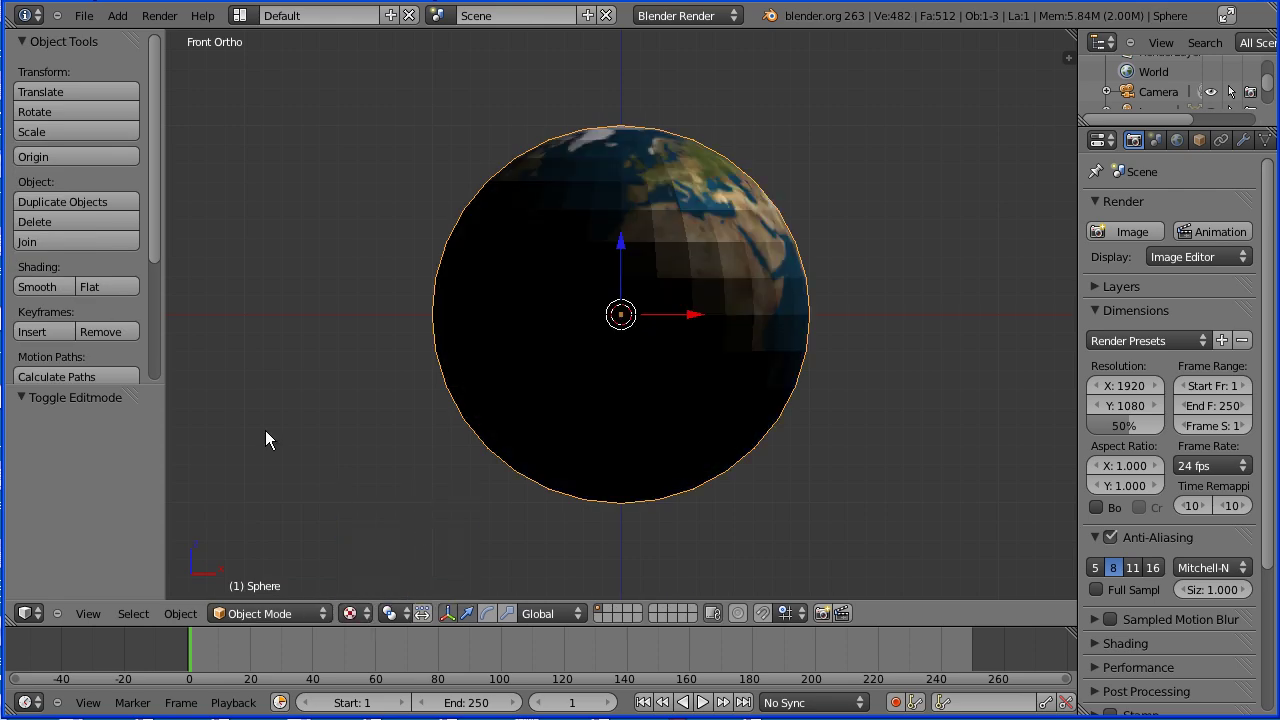
pyautogui.click(59, 287)
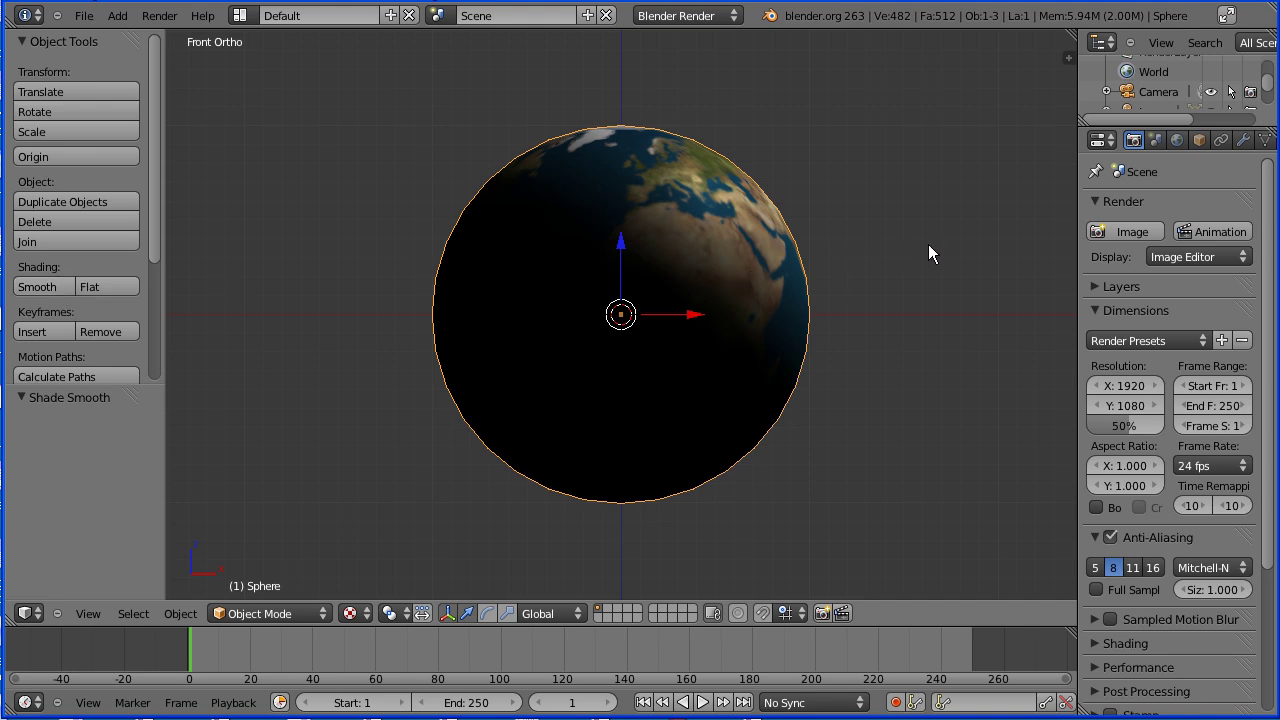
pyautogui.moveTo(929, 246); pyautogui.dragTo(691, 380, button='middle')
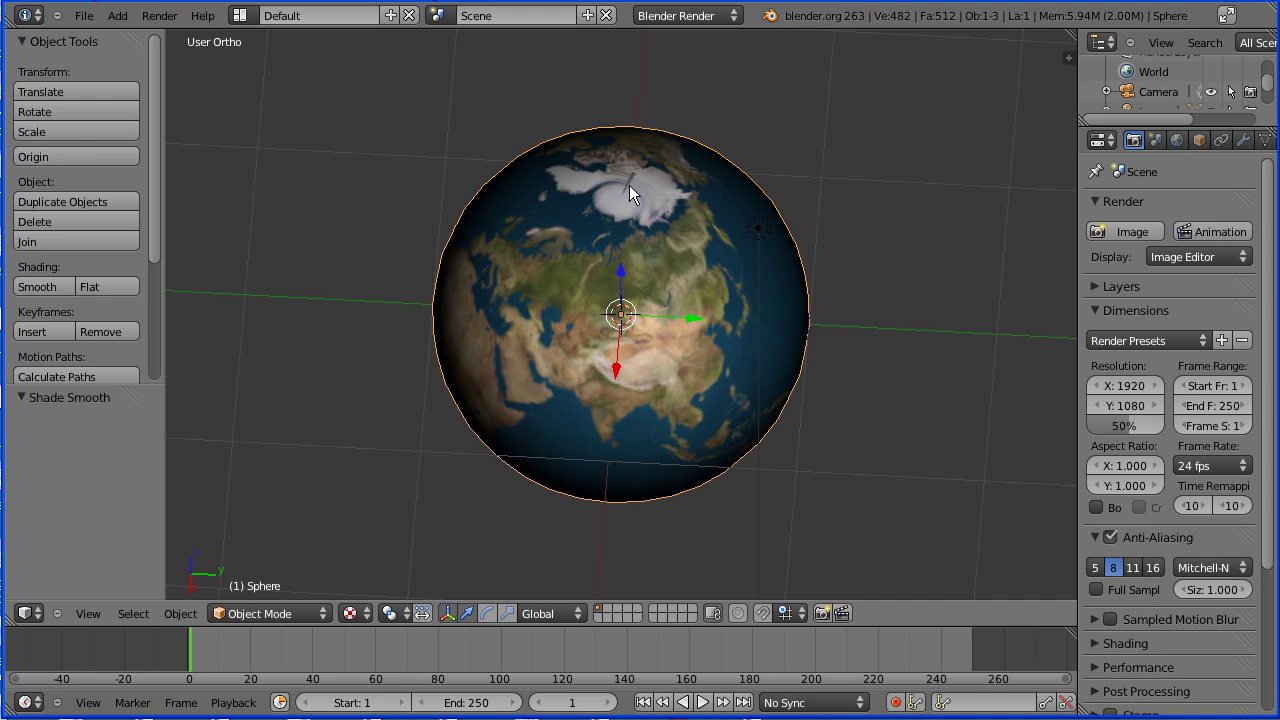
pyautogui.click(90, 613)
pyautogui.click(163, 487)
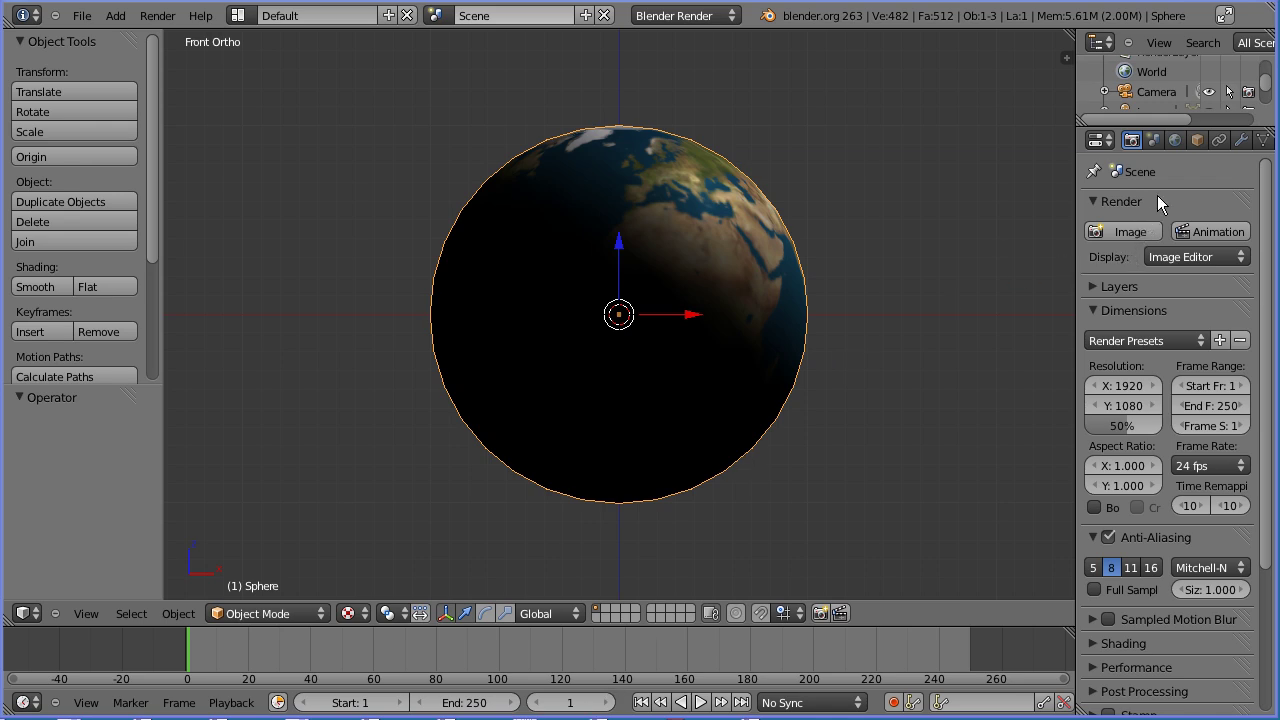
# - In Object properties, insert a single 0° Z Rotation keyframe at frame 1
pyautogui.click(1197, 140)
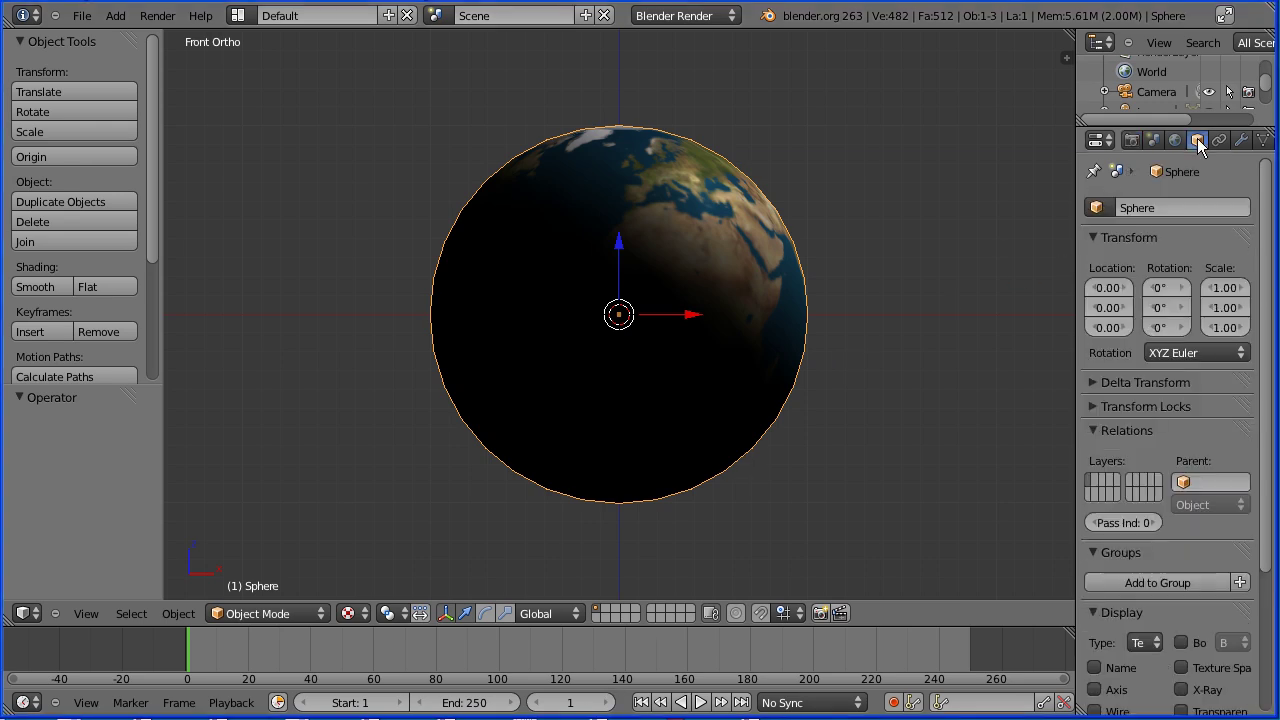
pyautogui.rightClick(1163, 327)
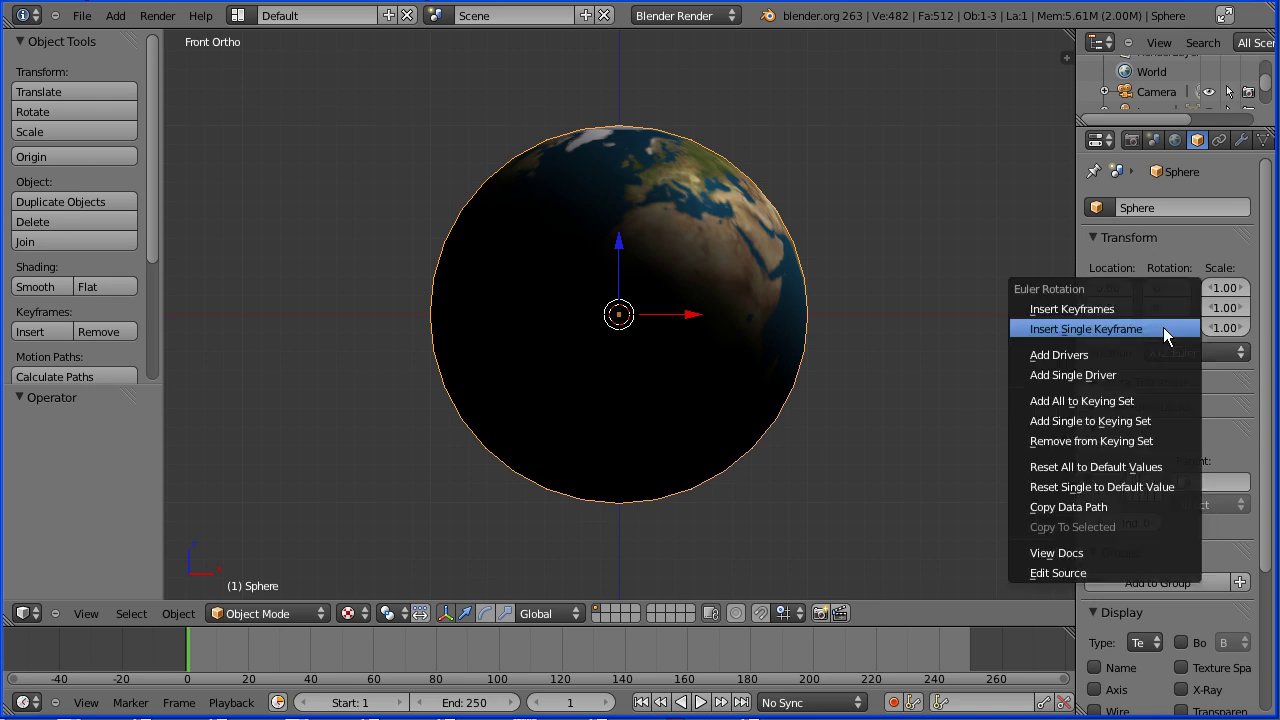
pyautogui.click(1162, 331)
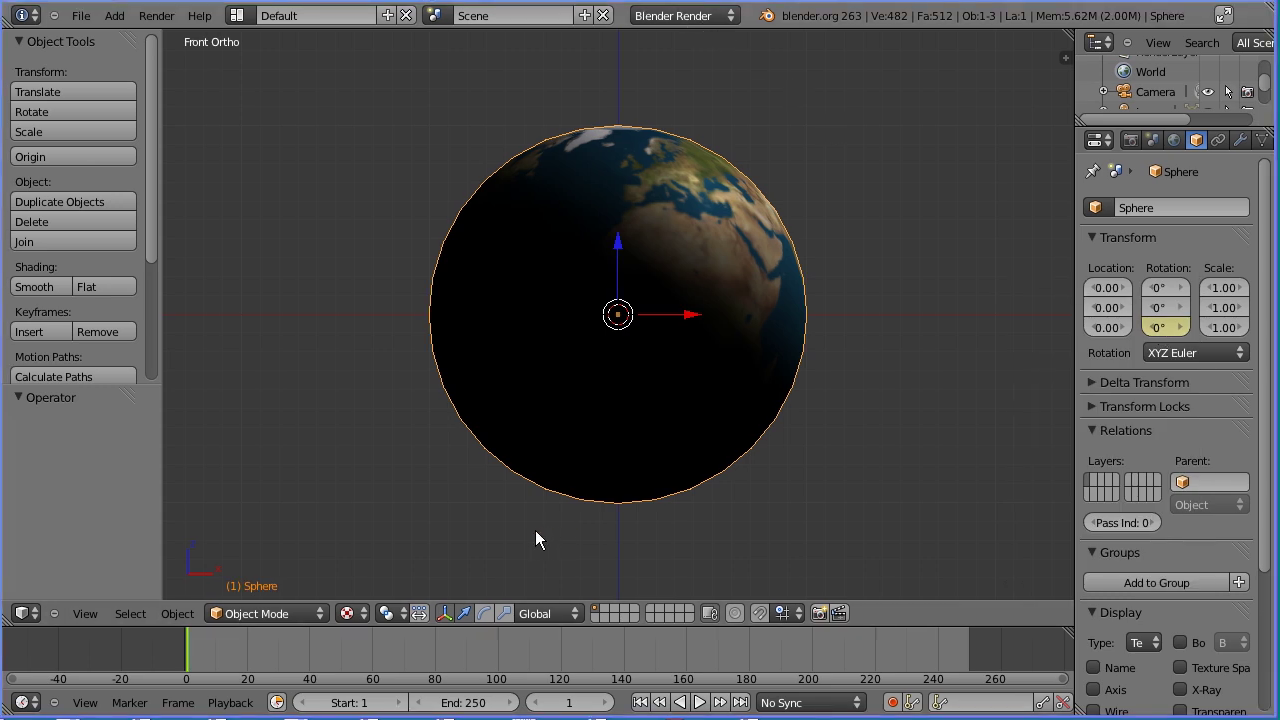
# - Set the timeline end frame to 35
pyautogui.click(473, 703)
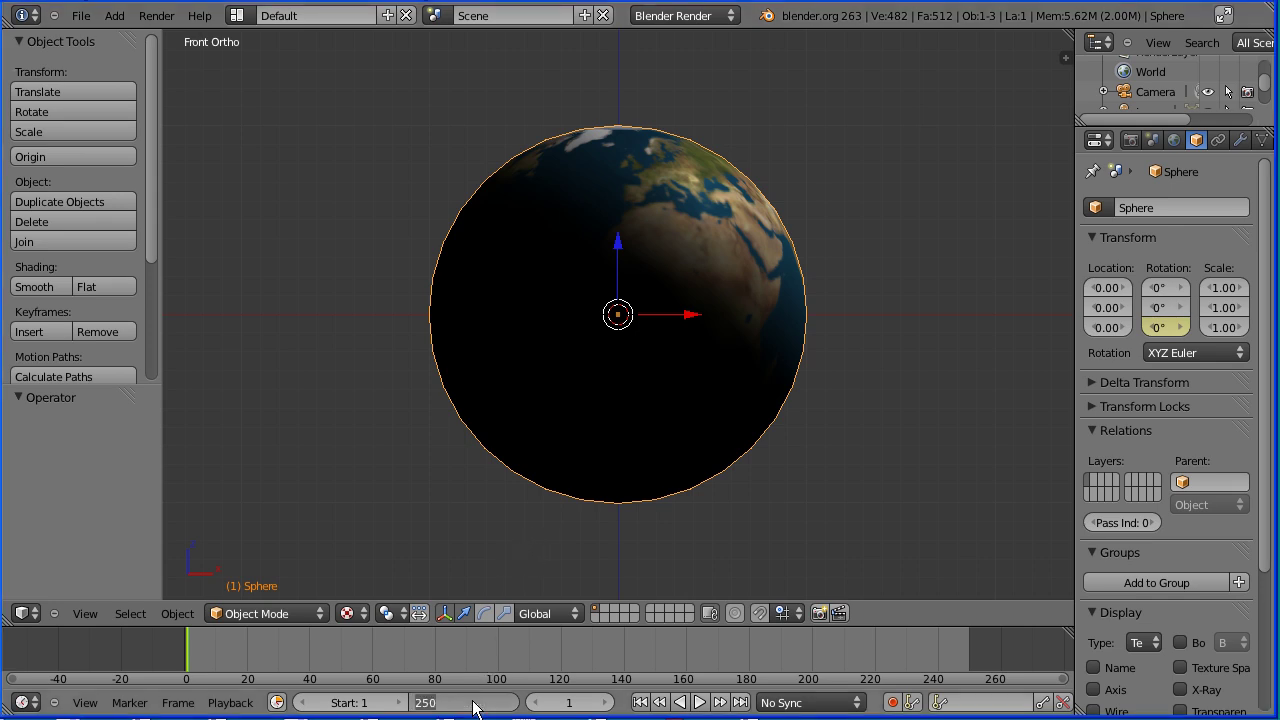
pyautogui.write('35')
pyautogui.press('Return')
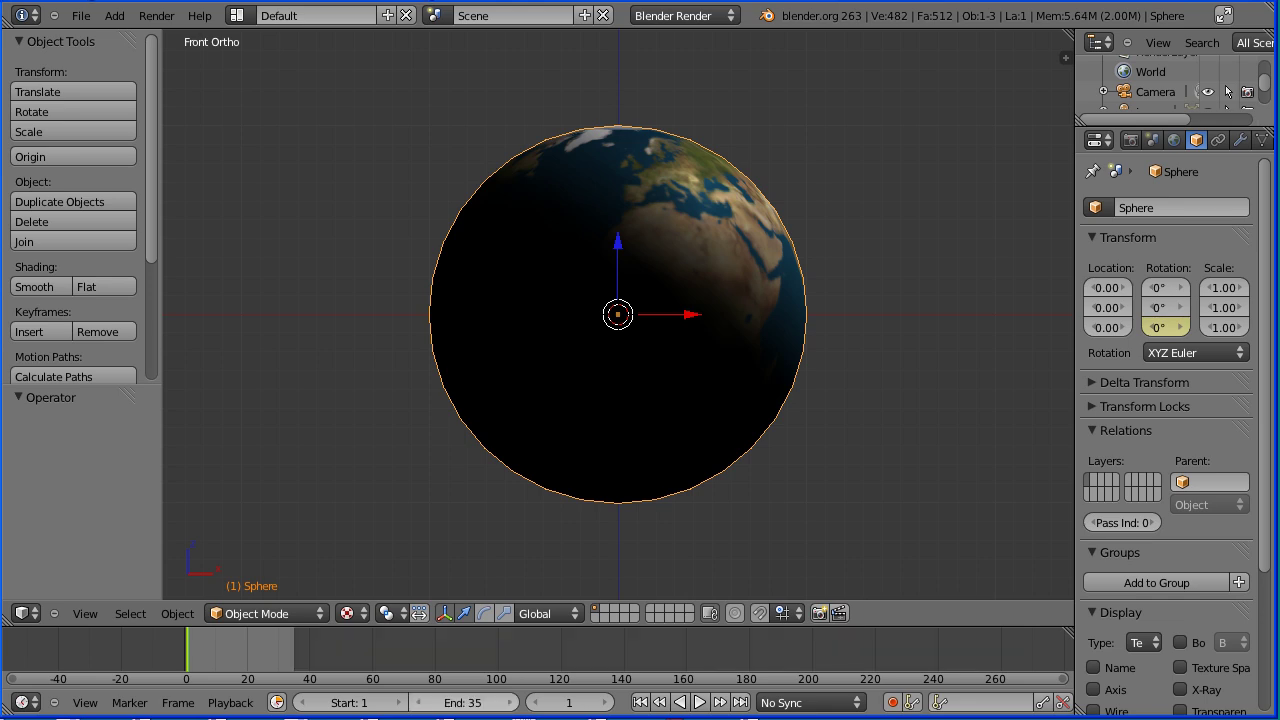
# - At frame 35, set Z Rotation to 350° and insert a single keyframe
pyautogui.click(741, 702)
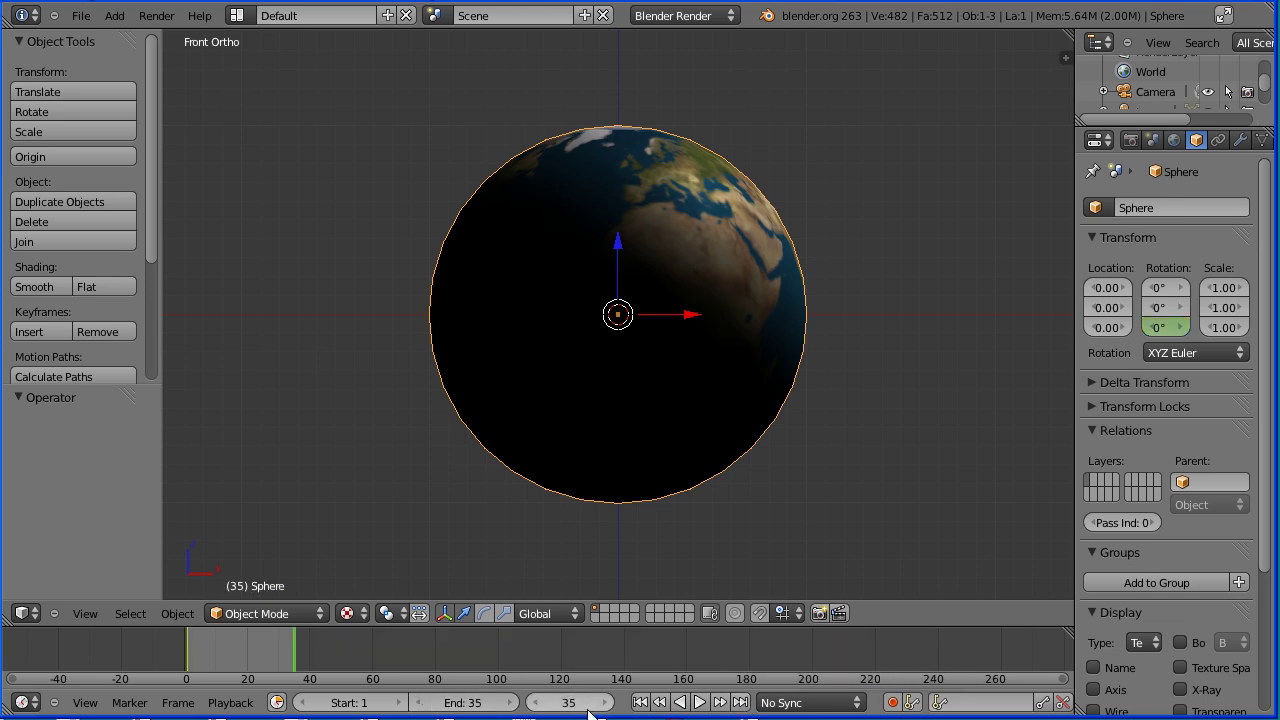
pyautogui.click(1160, 328)
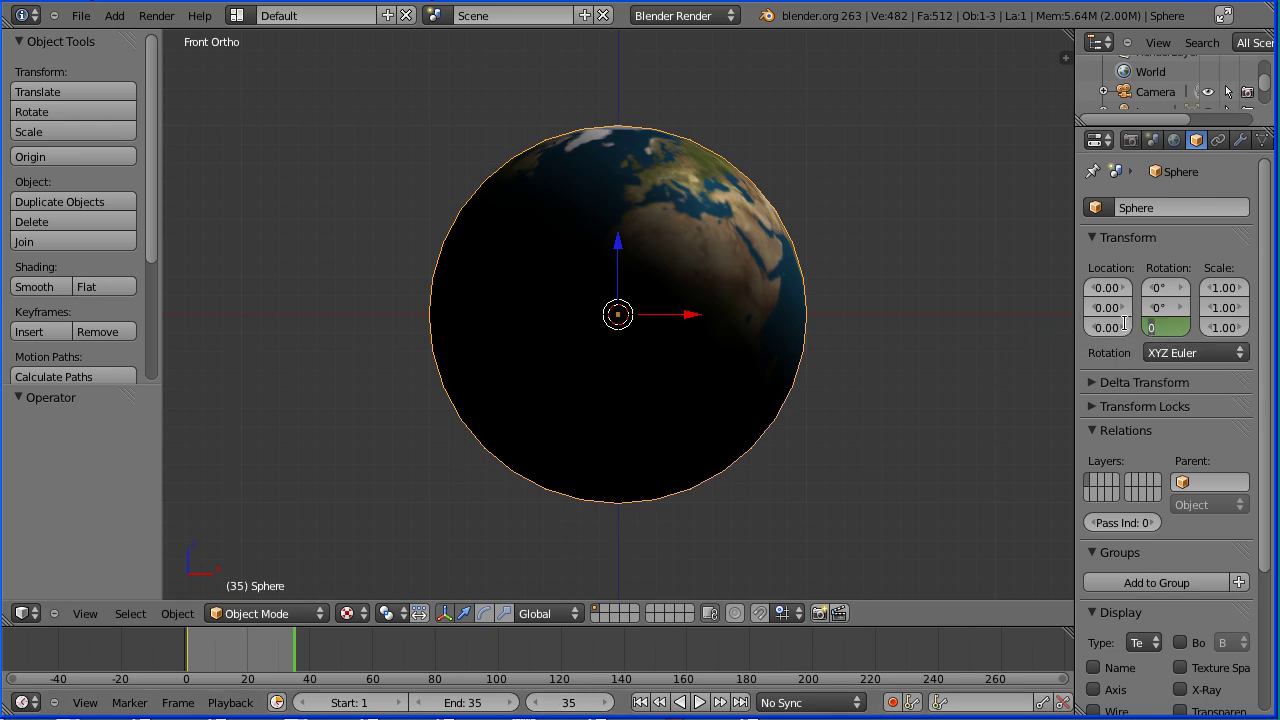
pyautogui.write('35')
pyautogui.press('Return')
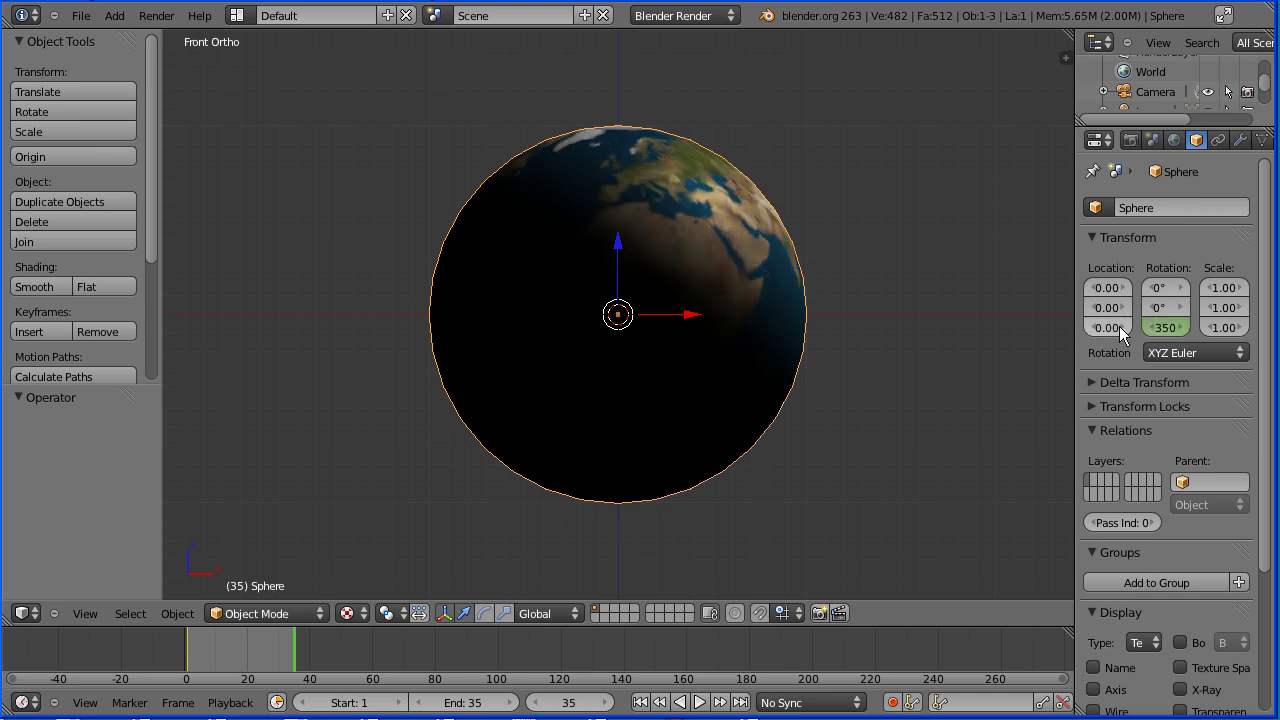
pyautogui.rightClick(1165, 328)
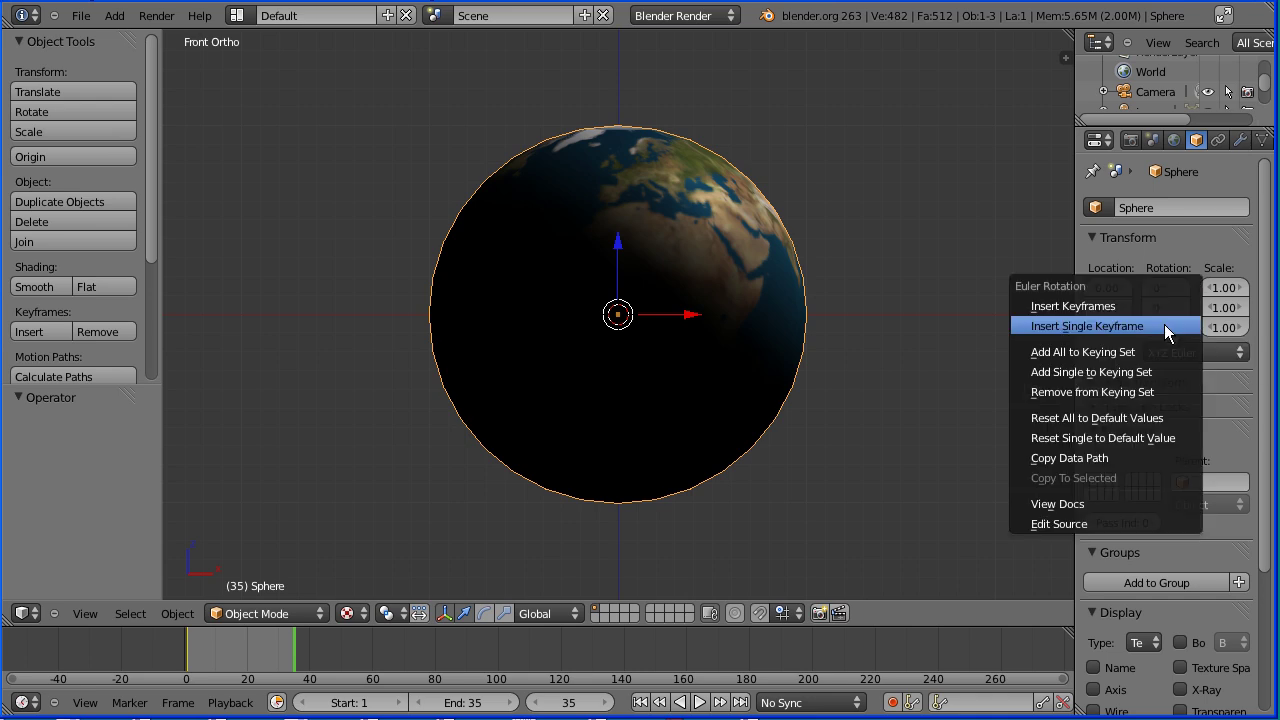
pyautogui.click(1160, 327)
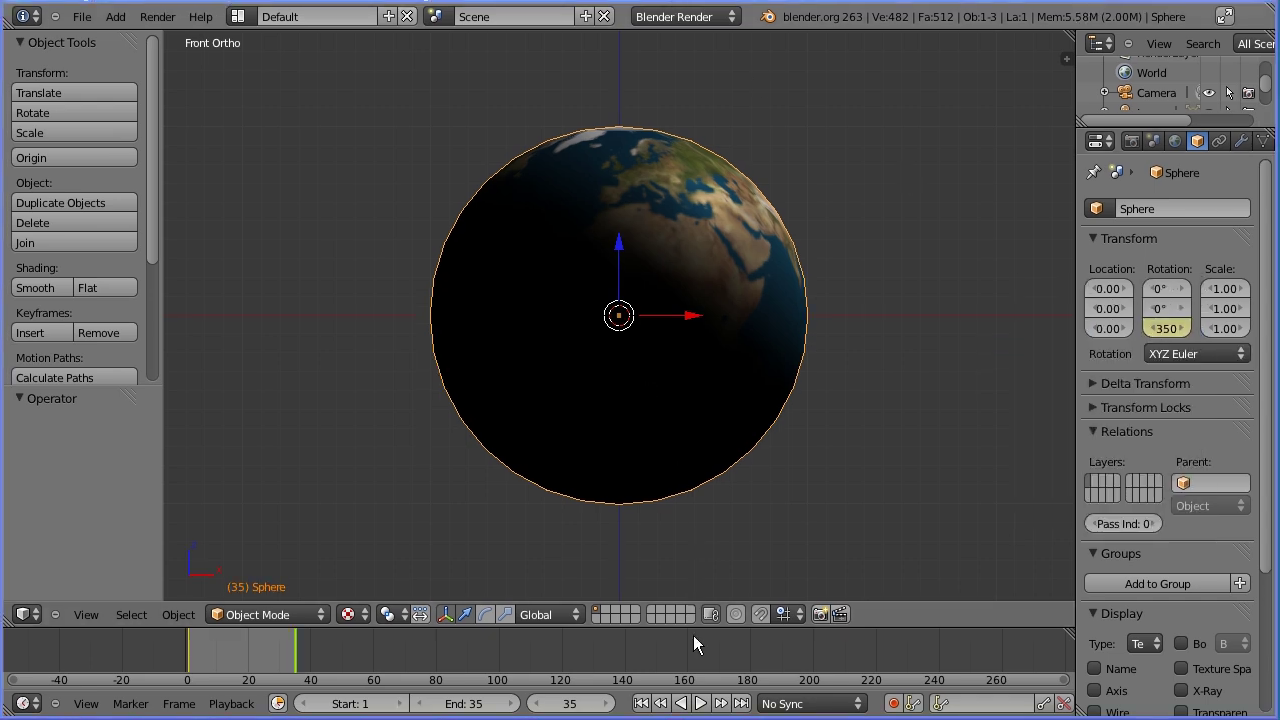
# - Play the spin, pause at frame 17, and split the 3D view into stacked views
pyautogui.click(699, 704)
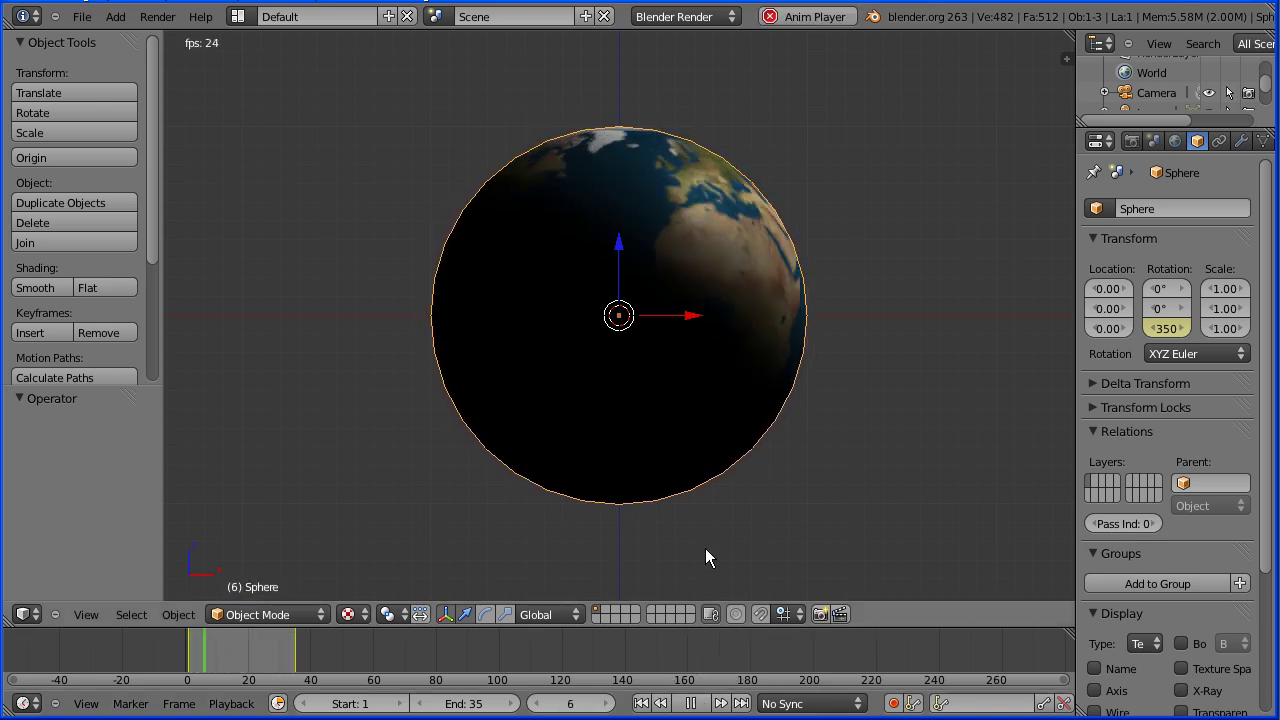
pyautogui.click(690, 704)
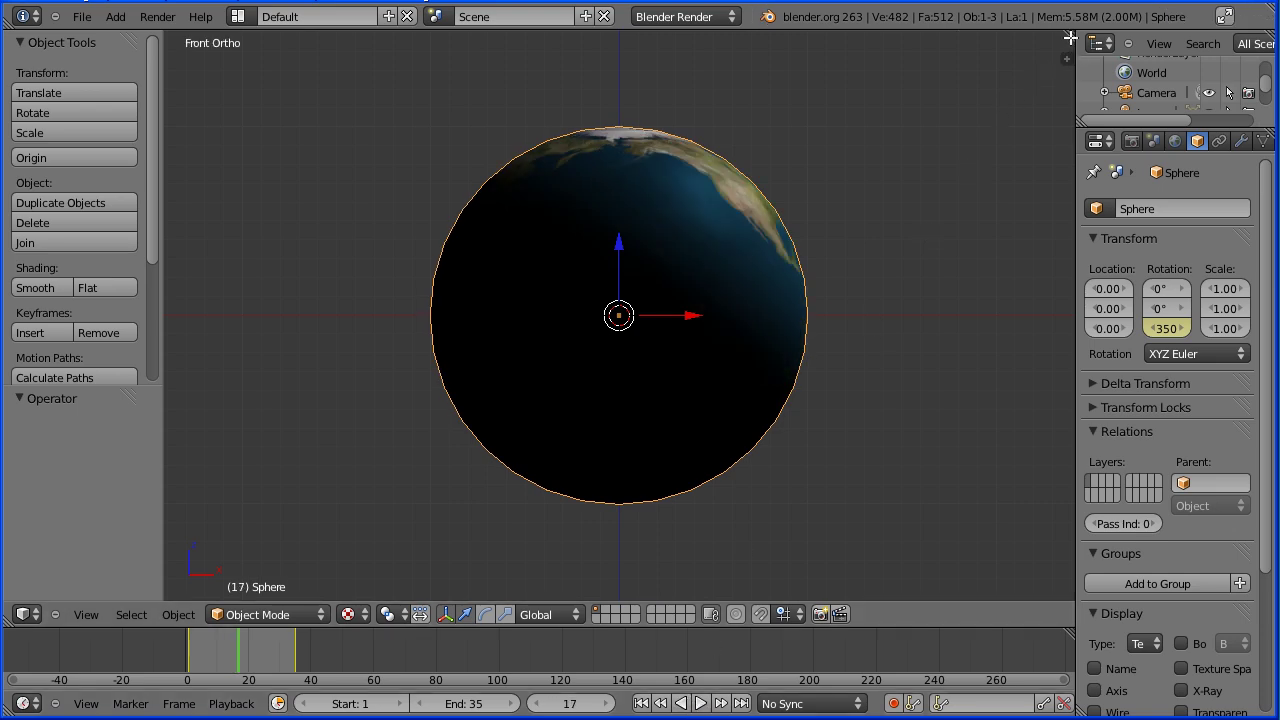
pyautogui.moveTo(1070, 38); pyautogui.dragTo(1044, 351)
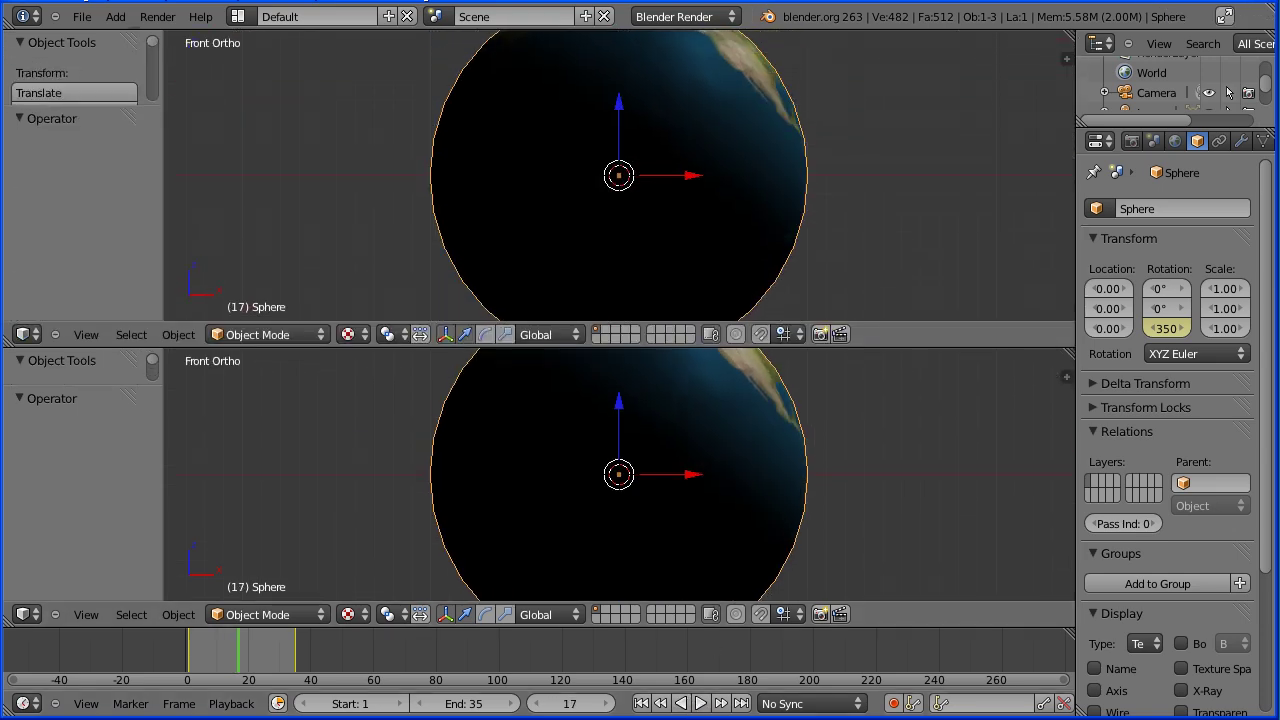
# - Turn the upper view into a Graph Editor framing the whole Z rotation curve
pyautogui.click(25, 334)
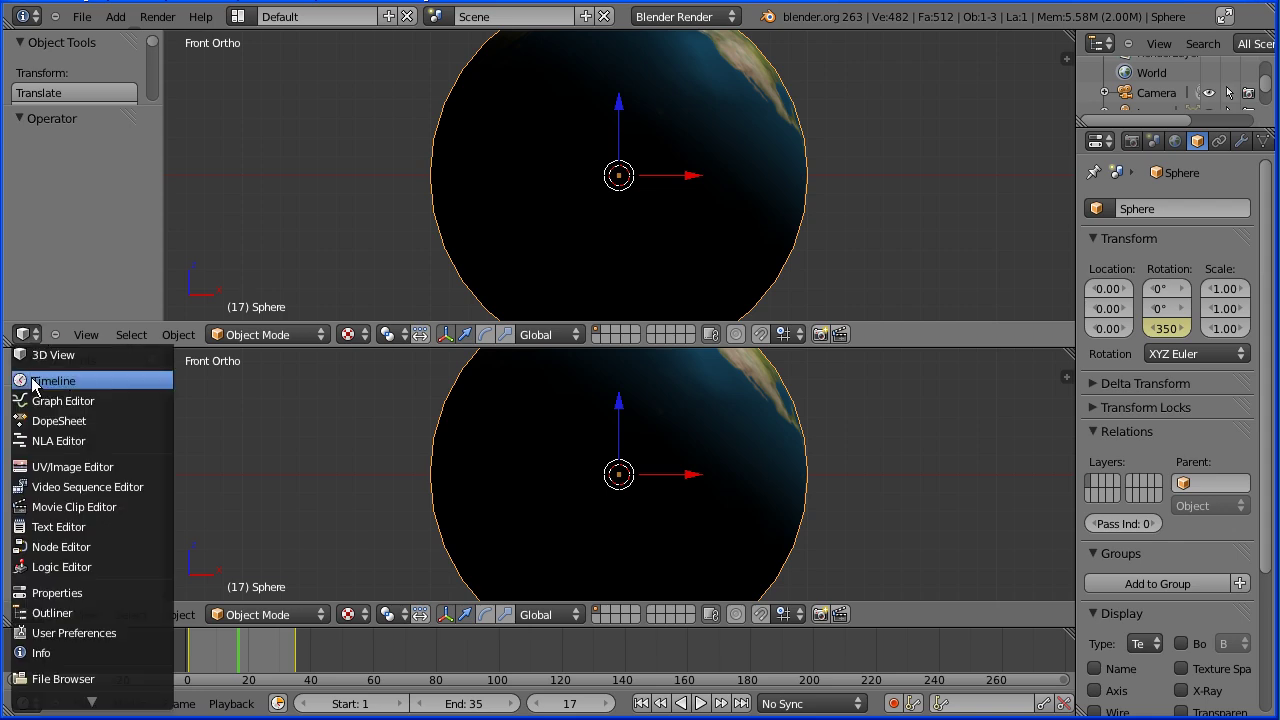
pyautogui.click(118, 402)
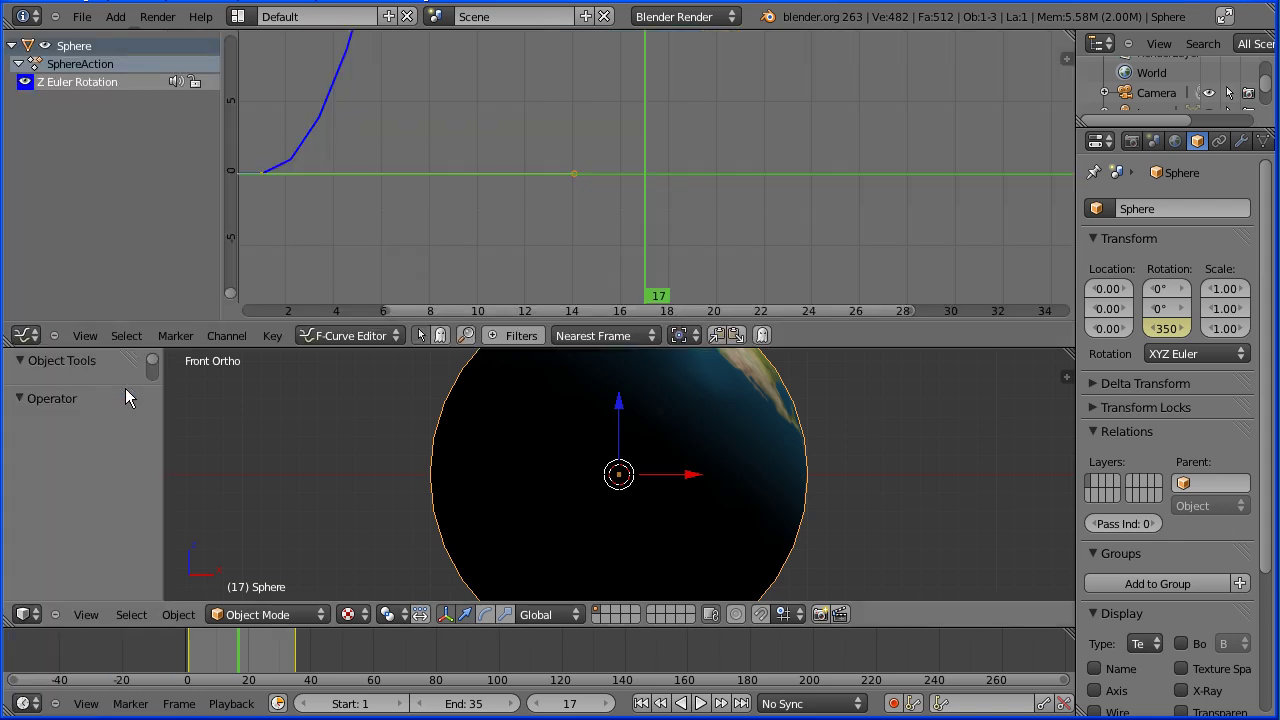
pyautogui.click(95, 338)
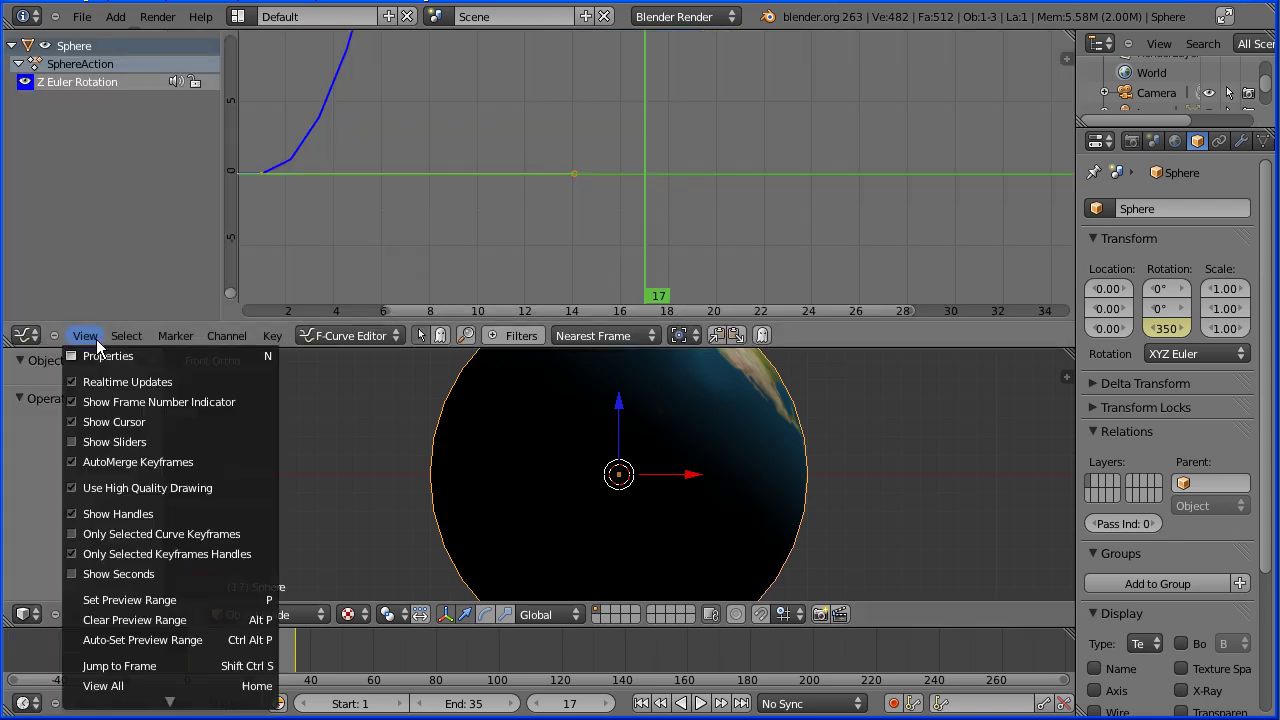
pyautogui.click(131, 686)
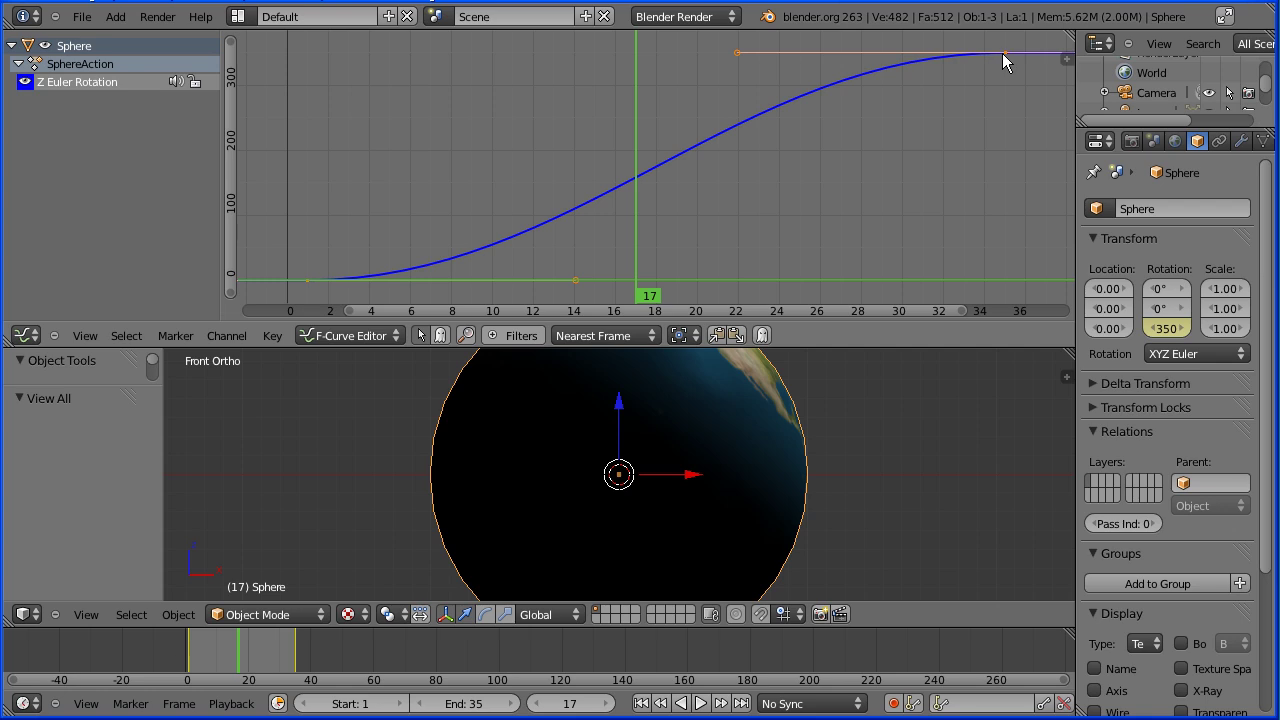
# - Set the rotation keys to Linear interpolation and play the animation
pyautogui.click(272, 337)
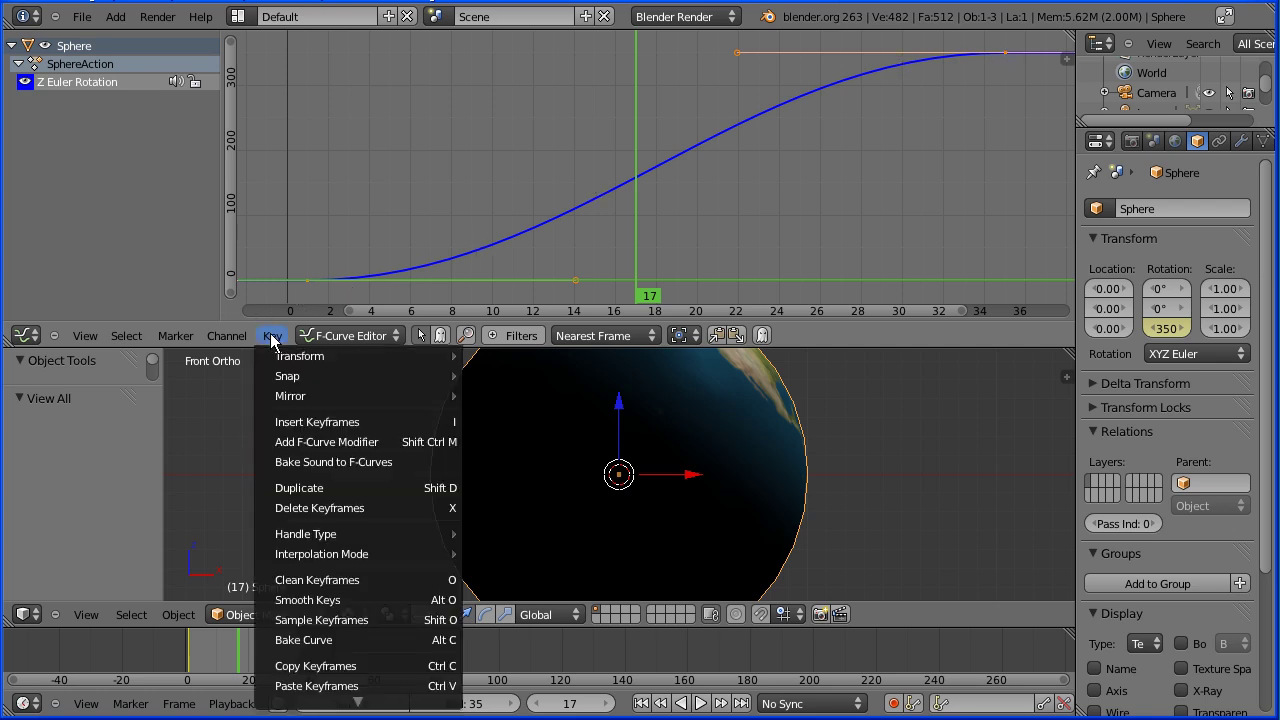
pyautogui.moveTo(312, 562)
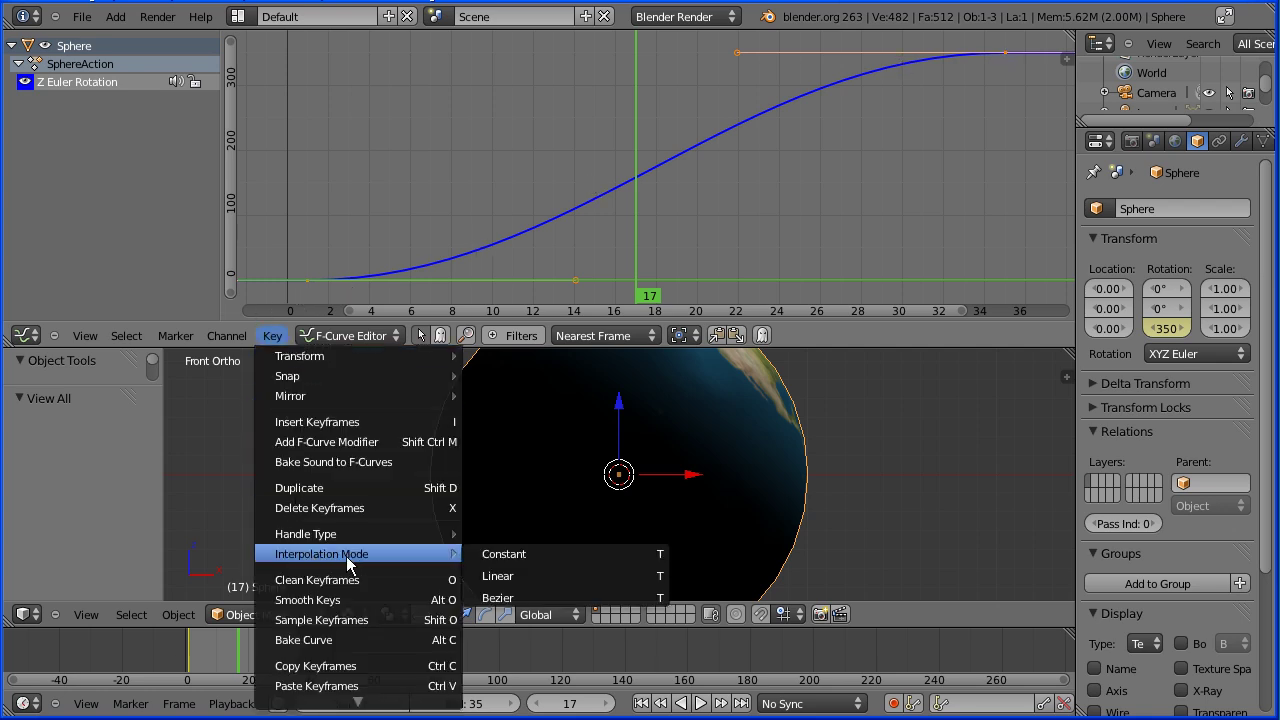
pyautogui.click(640, 577)
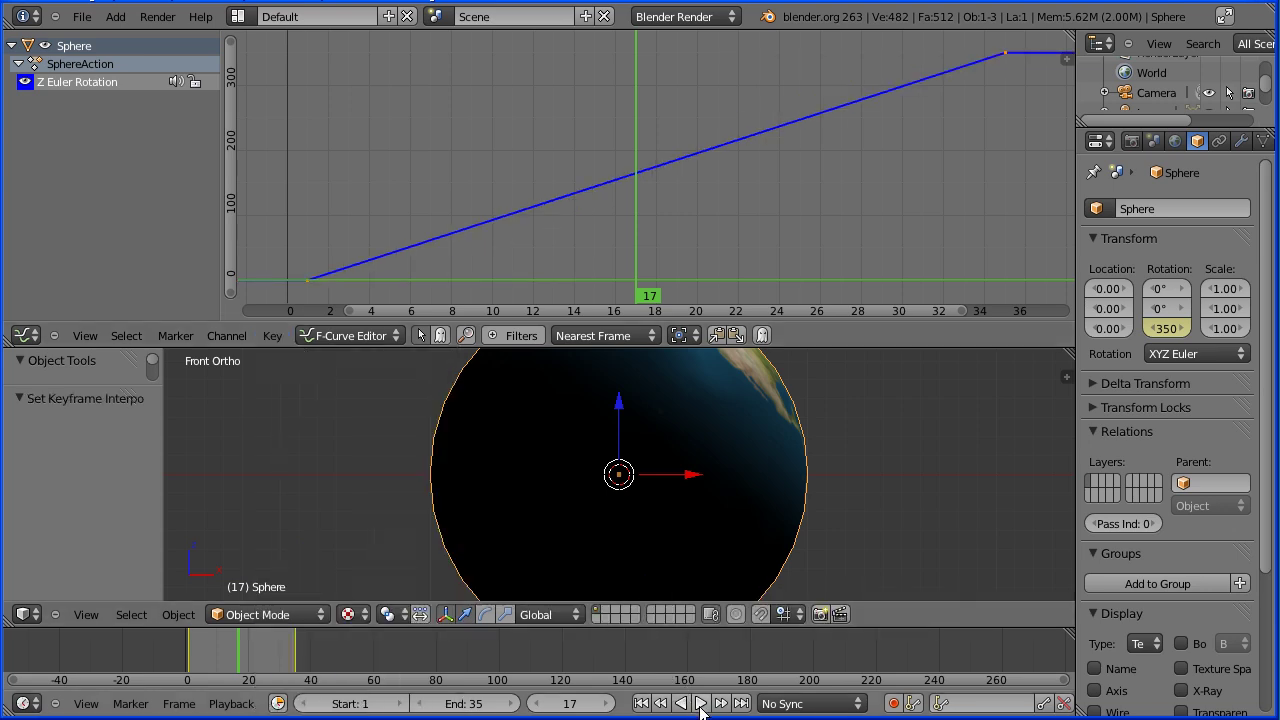
pyautogui.click(699, 703)
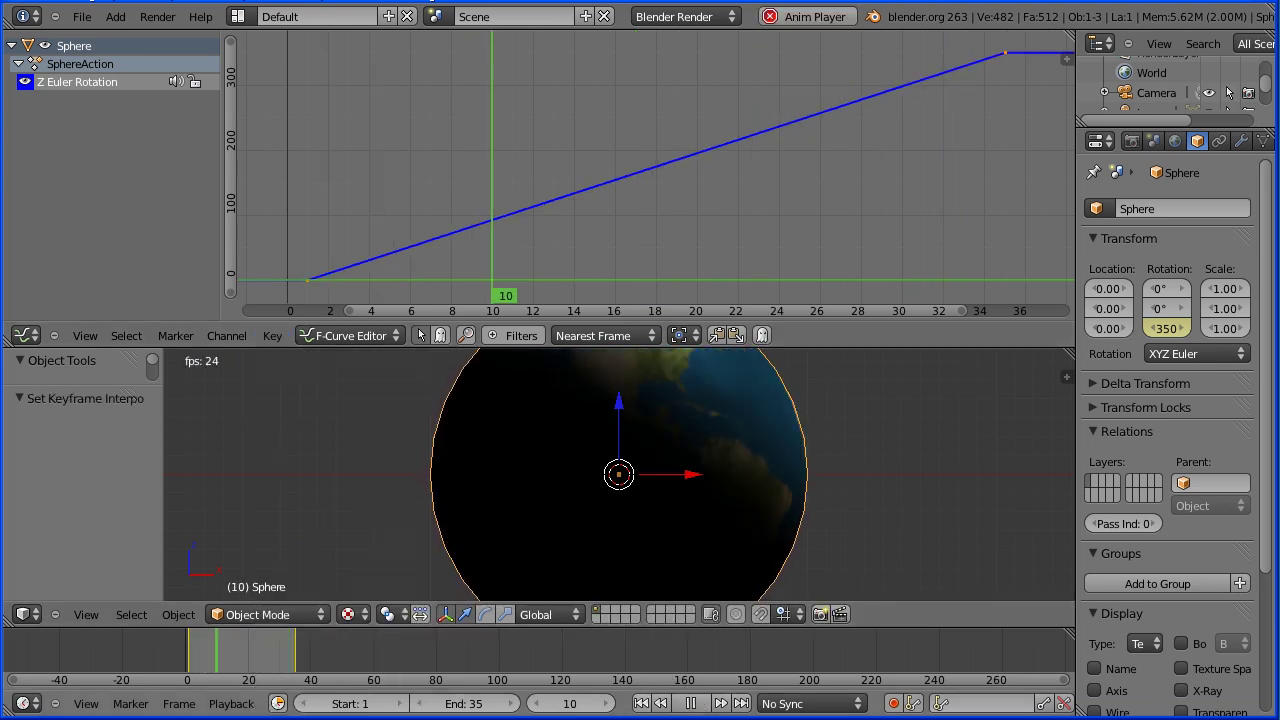
# - Stop the spin preview and jump to the final frame 35, where Z rotation reads 350°
pyautogui.click(690, 703)
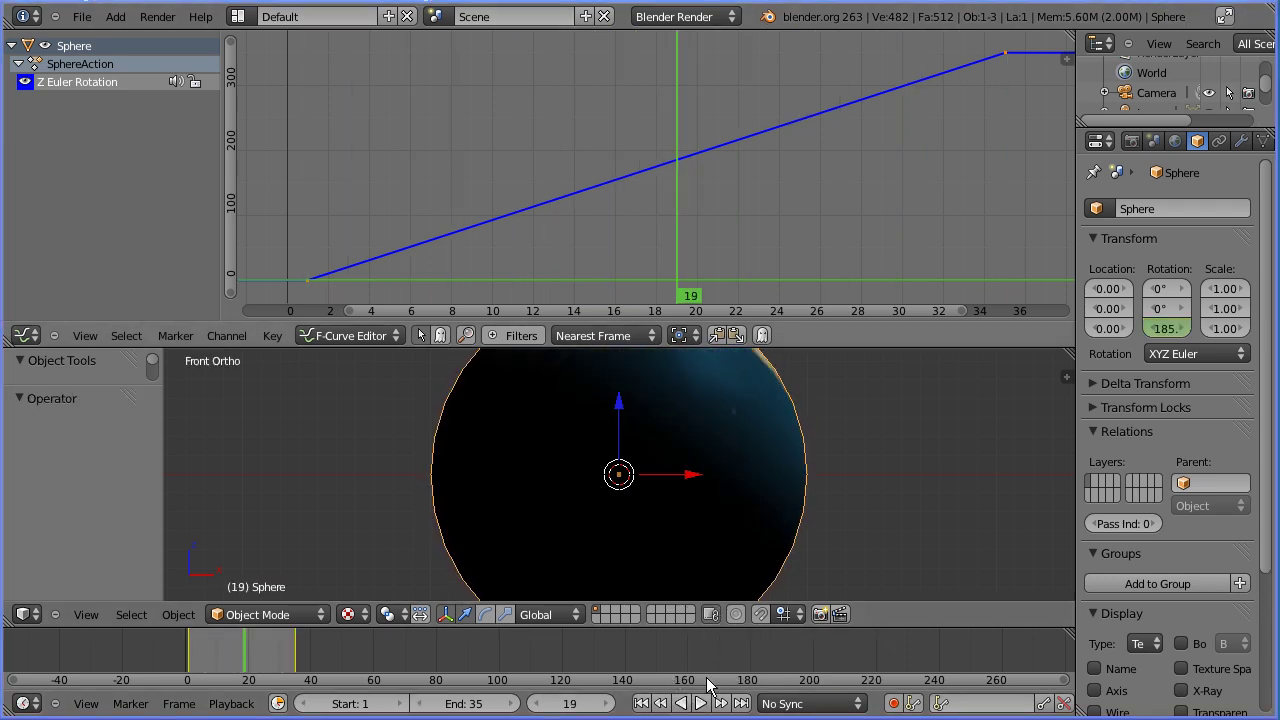
pyautogui.click(741, 703)
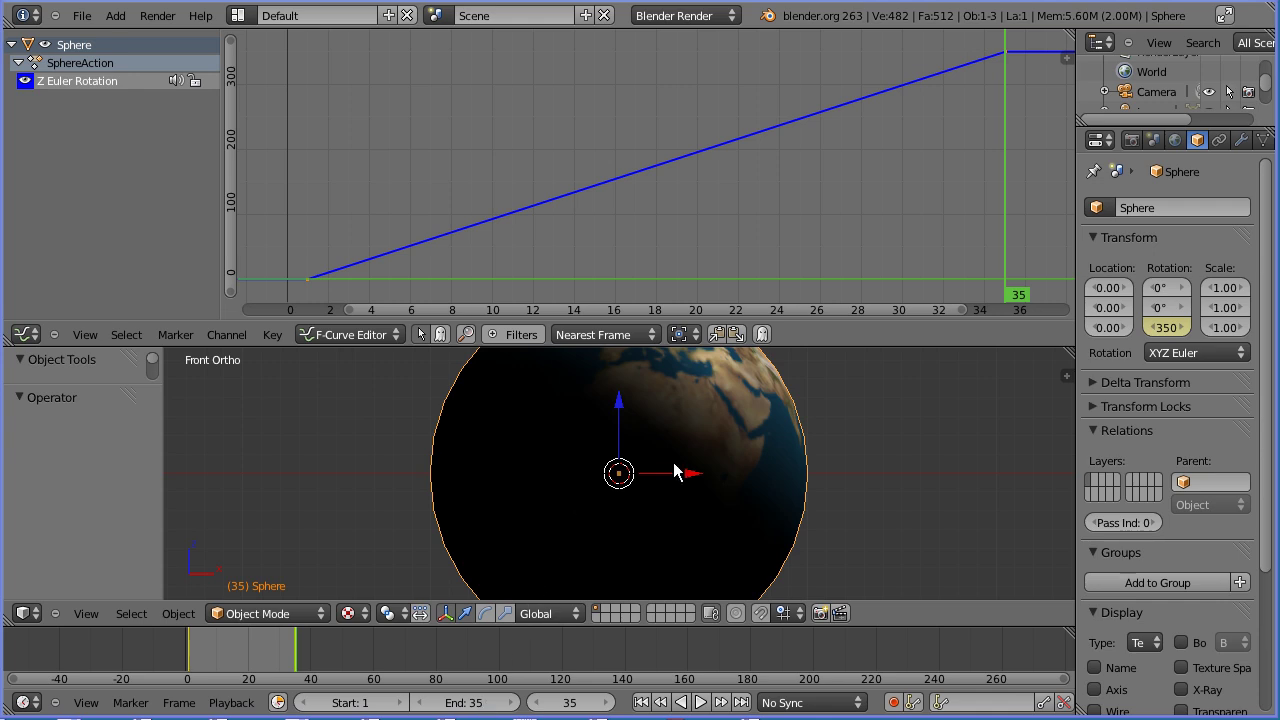
# - Set the Z rotation channel's extrapolation mode to Linear Extrapolation
pyautogui.click(234, 339)
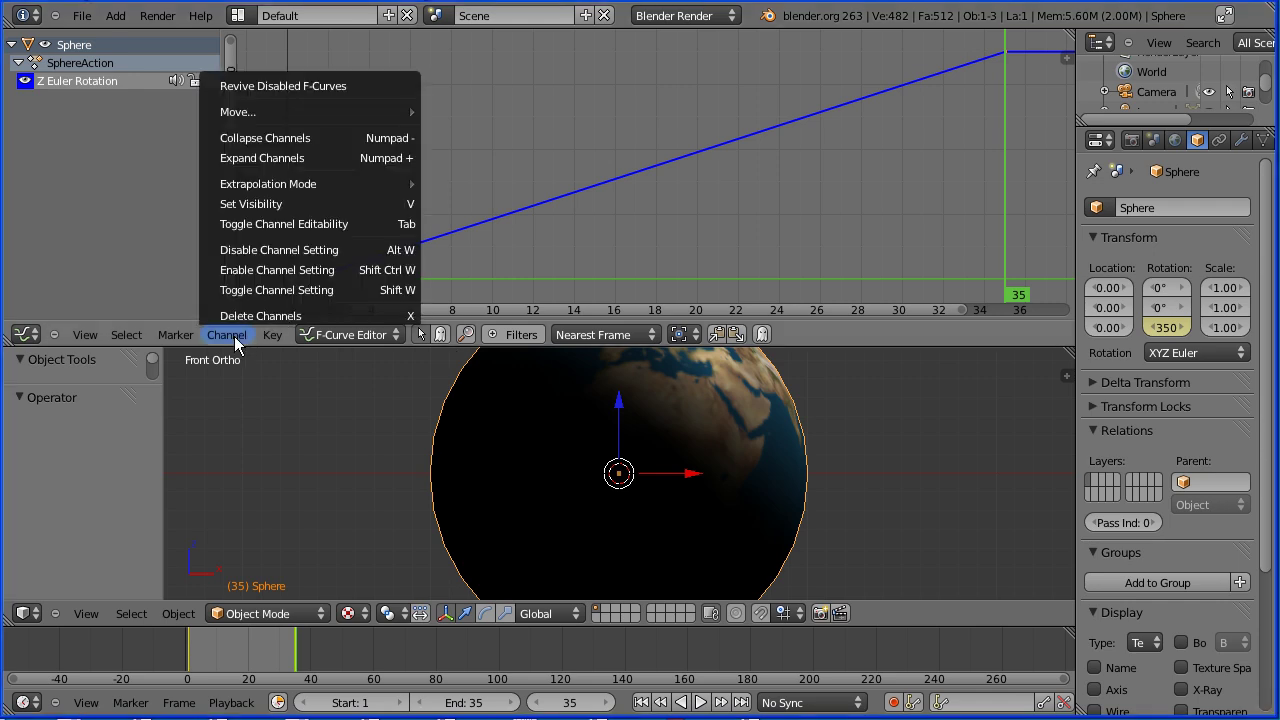
pyautogui.moveTo(261, 190)
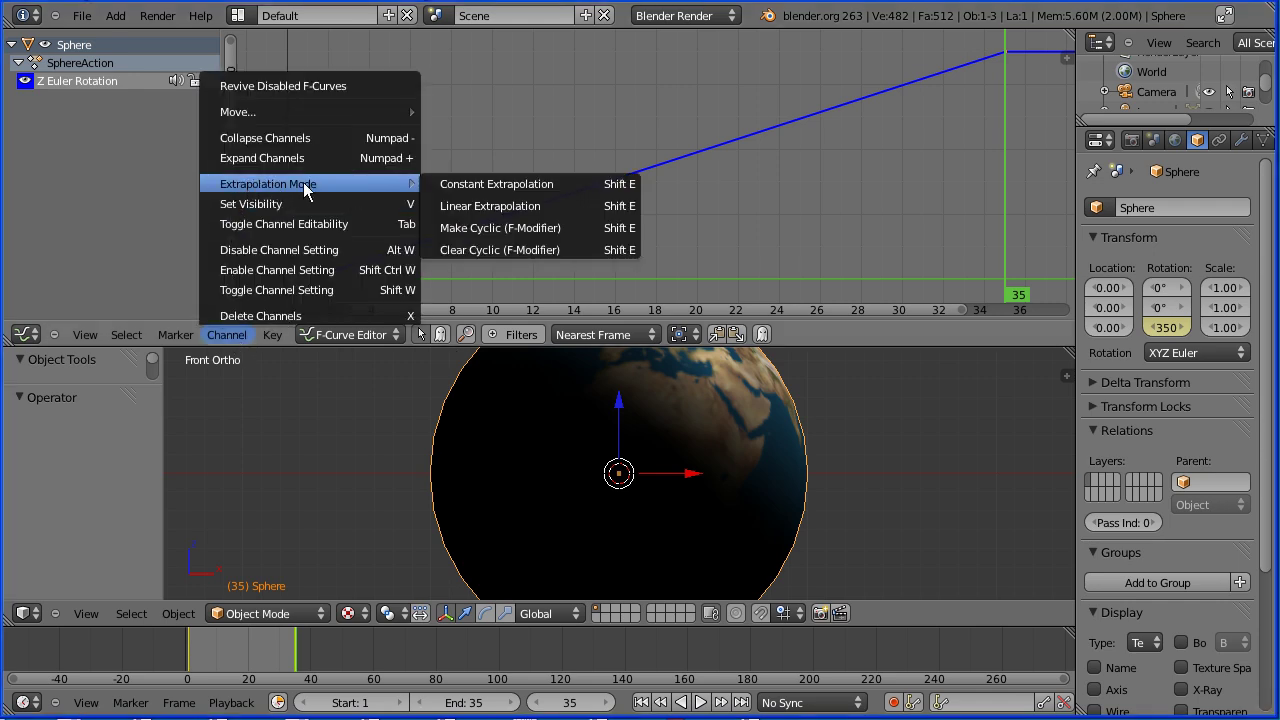
pyautogui.click(491, 214)
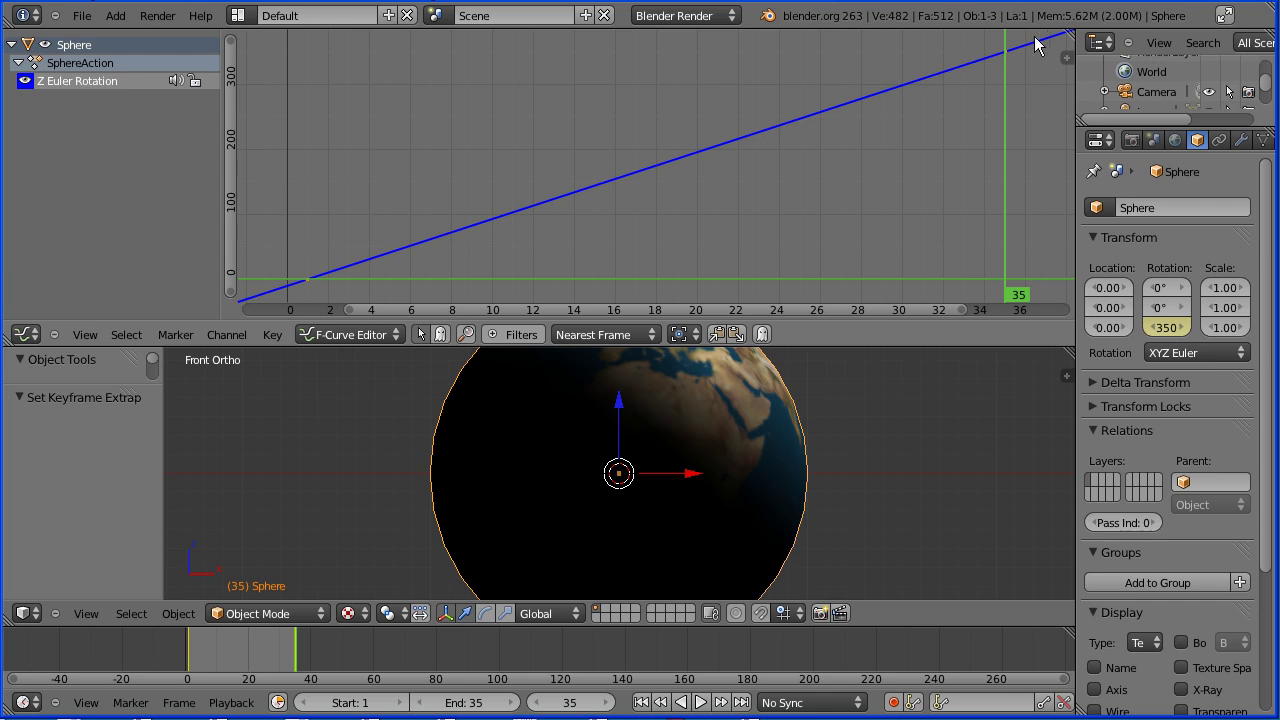
# - Set the animation end frame to 250 and preview the longer spin
pyautogui.click(476, 705)
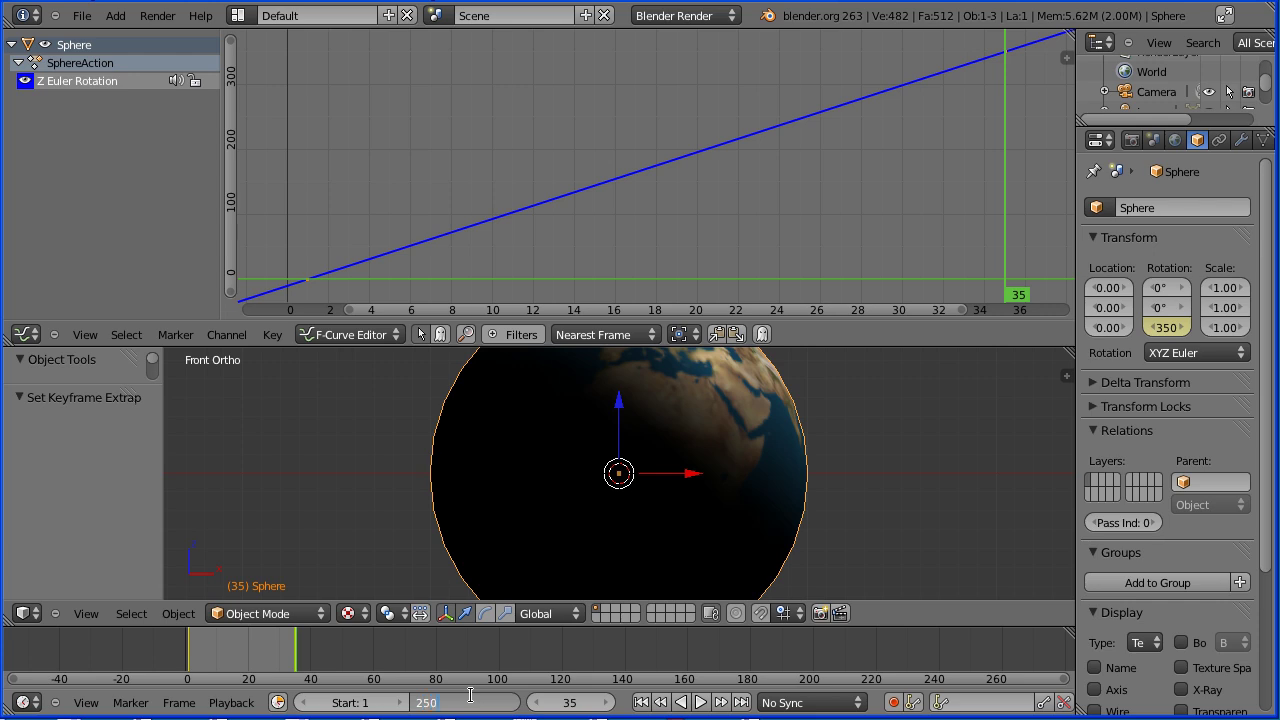
pyautogui.press('Return')
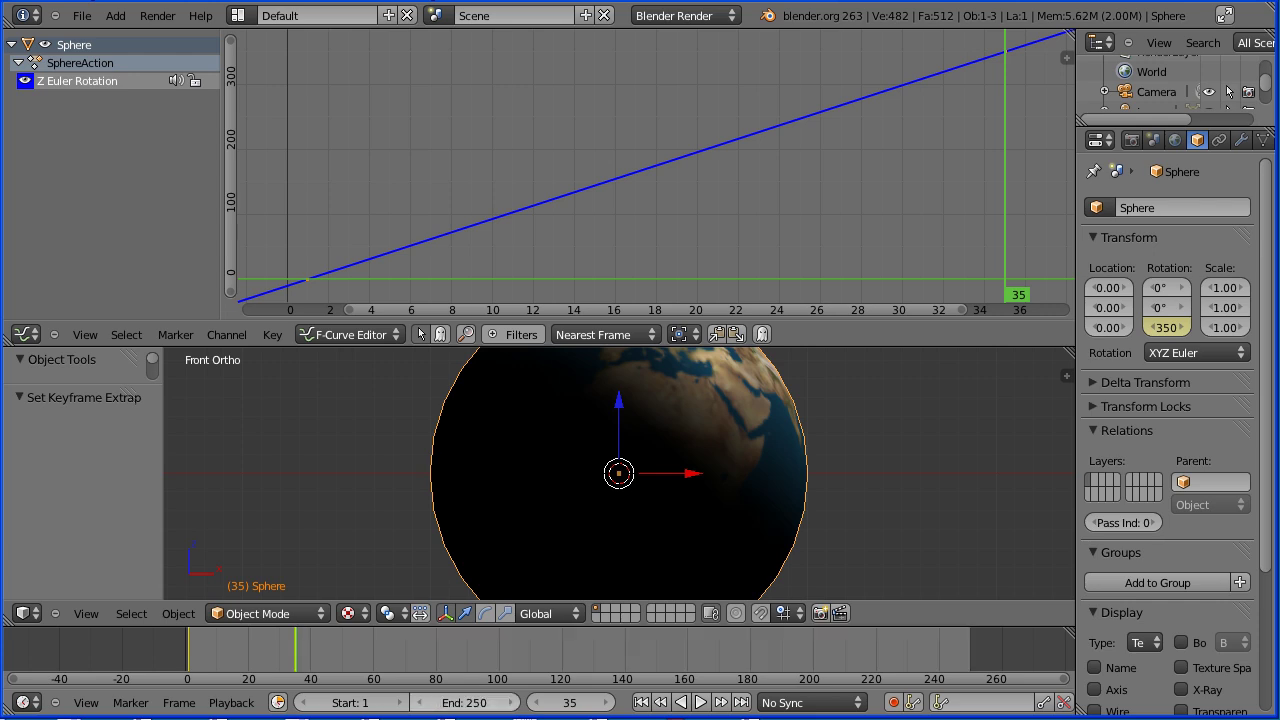
pyautogui.click(701, 705)
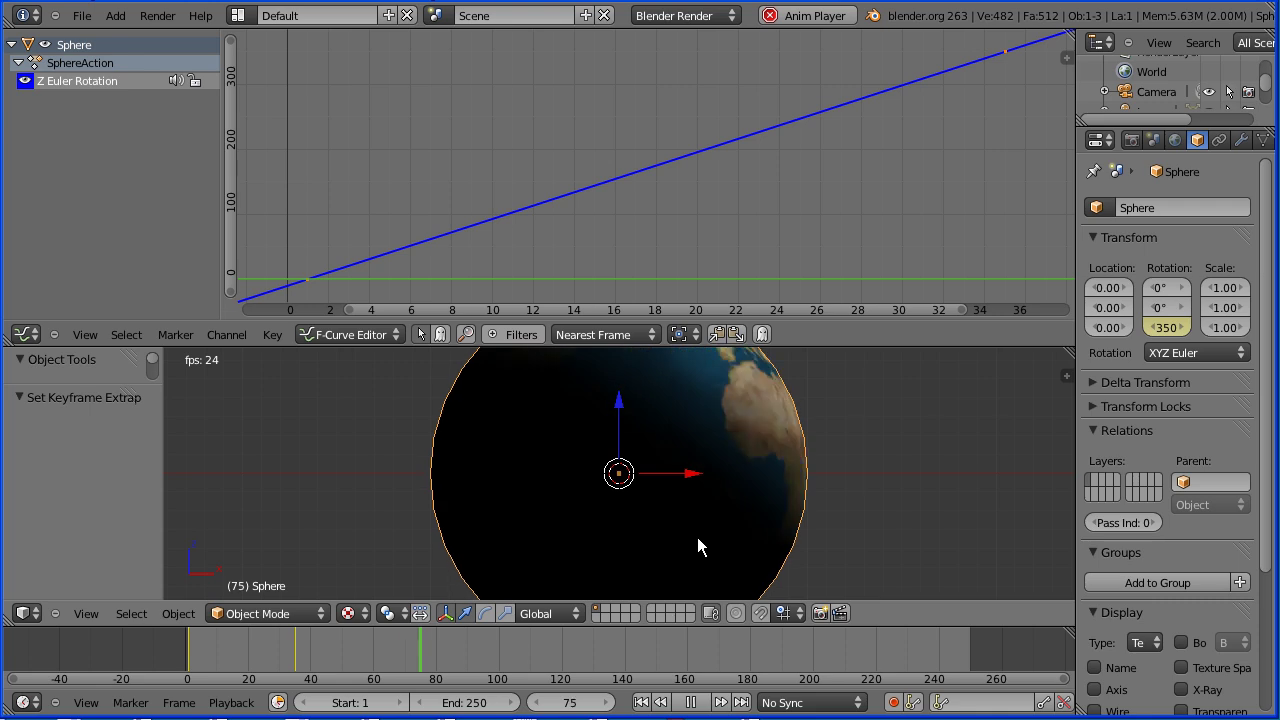
pyautogui.hotkey('alt', 'a')
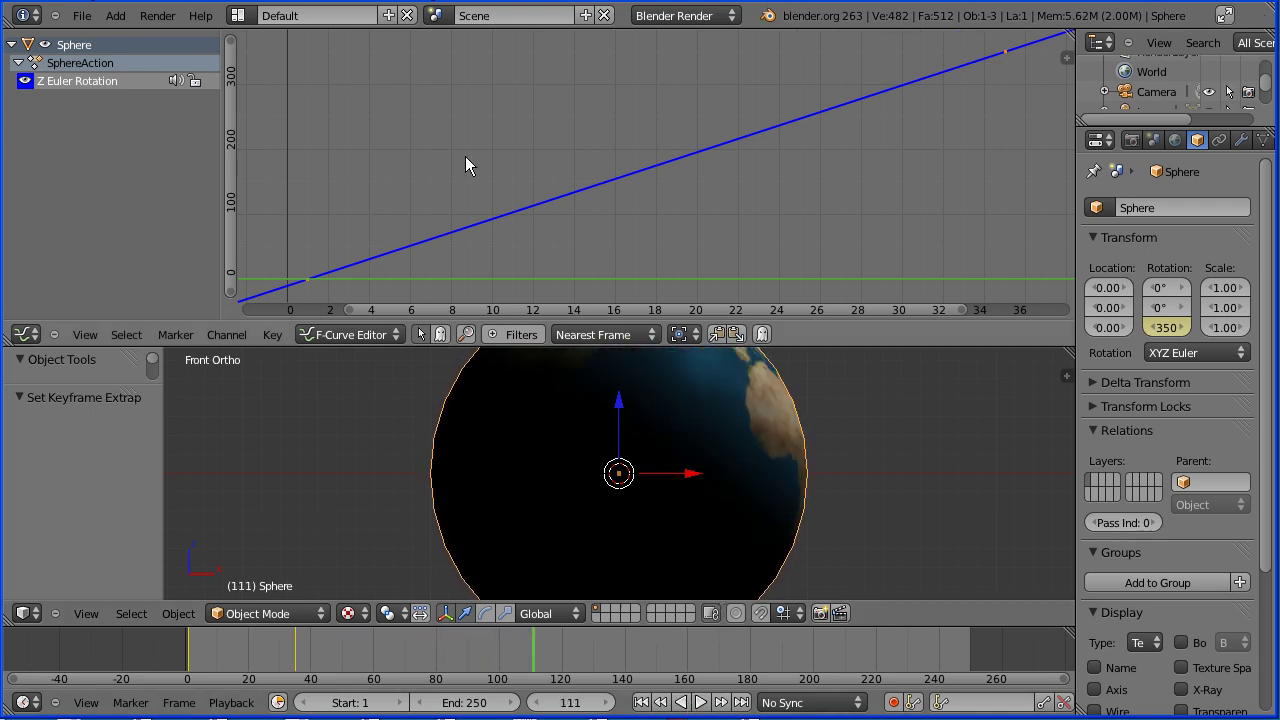
pyautogui.click(699, 704)
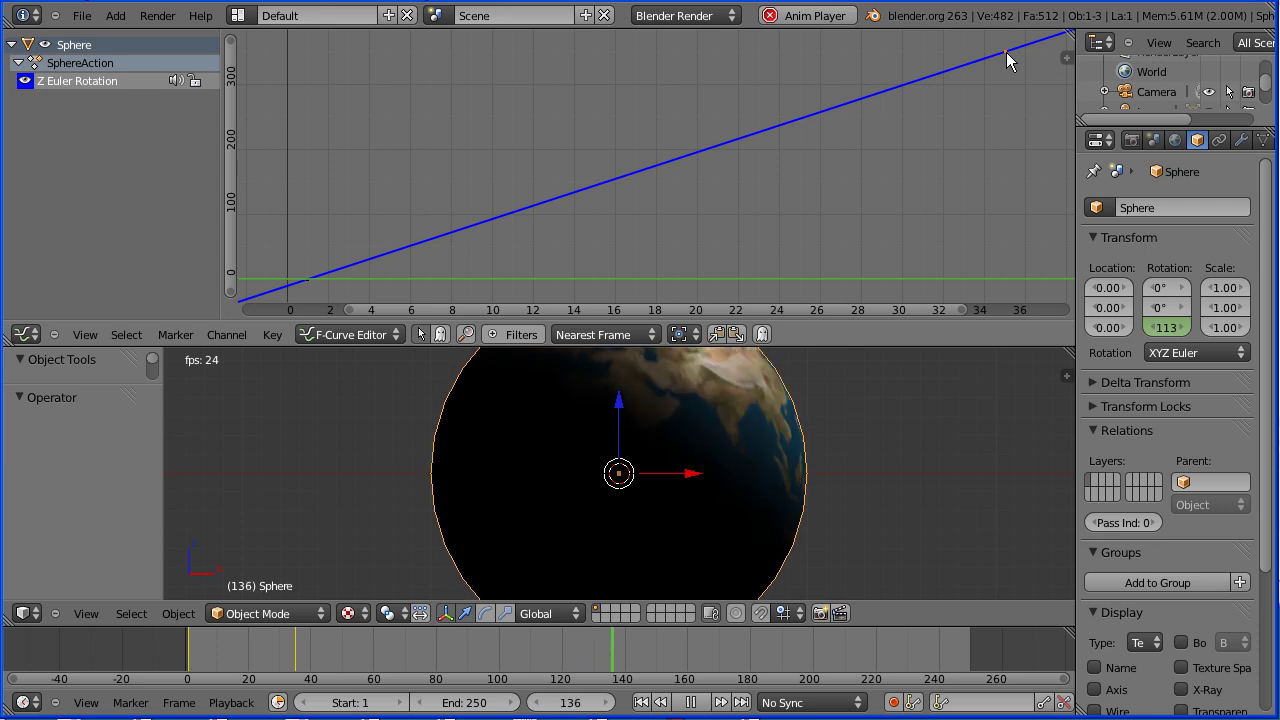
# - Move the frame-35 Z rotation key down by about 322.7 along Y, then stop playback
pyautogui.press('g')
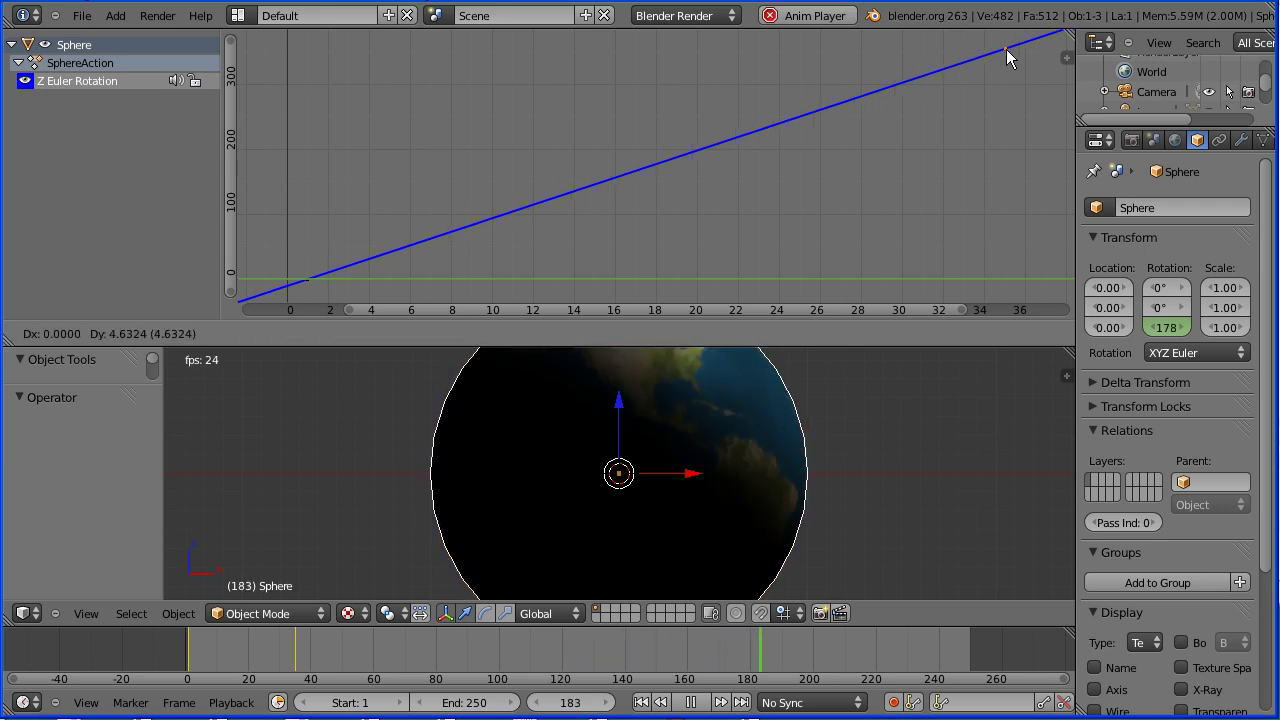
pyautogui.press('y')
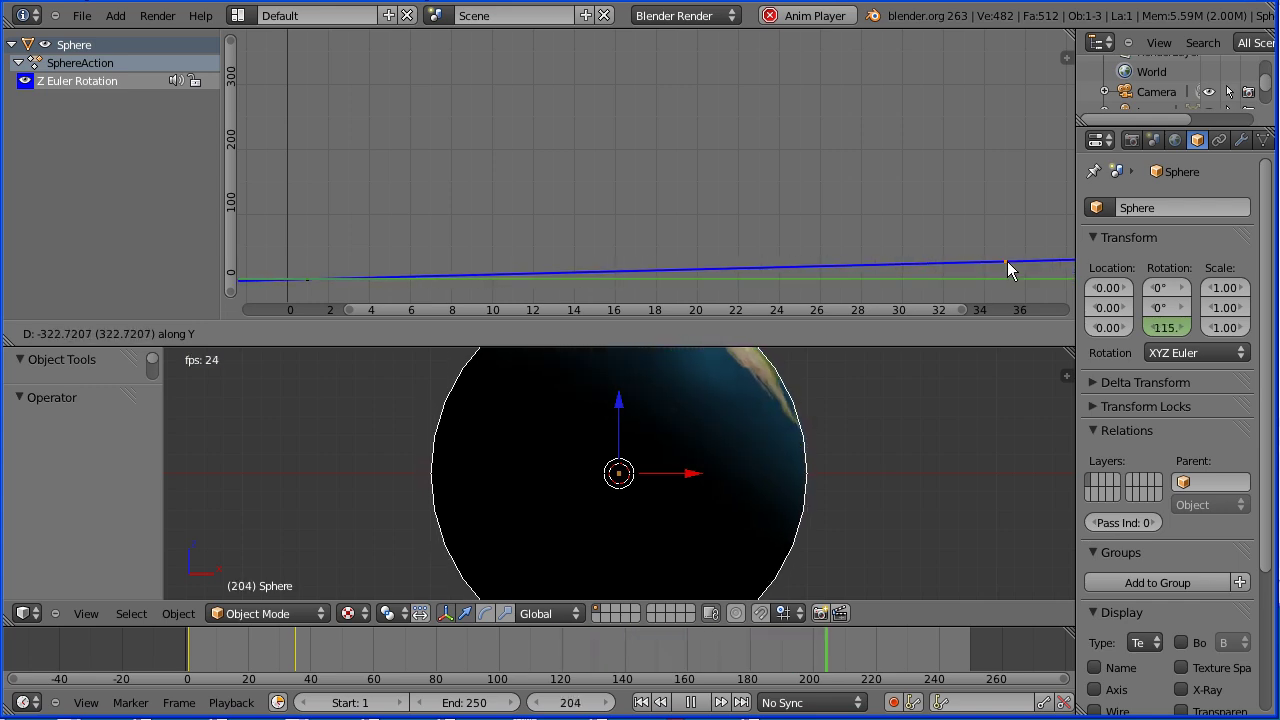
pyautogui.click(1007, 261)
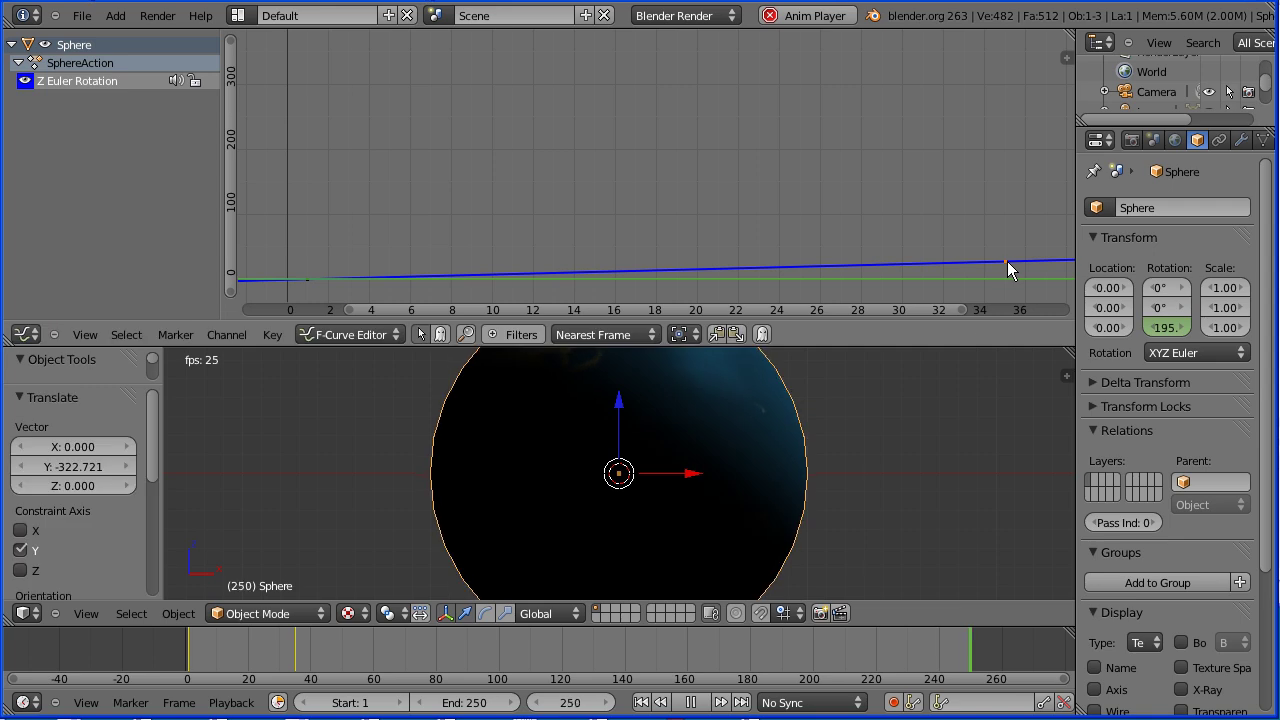
pyautogui.hotkey('alt', 'a')
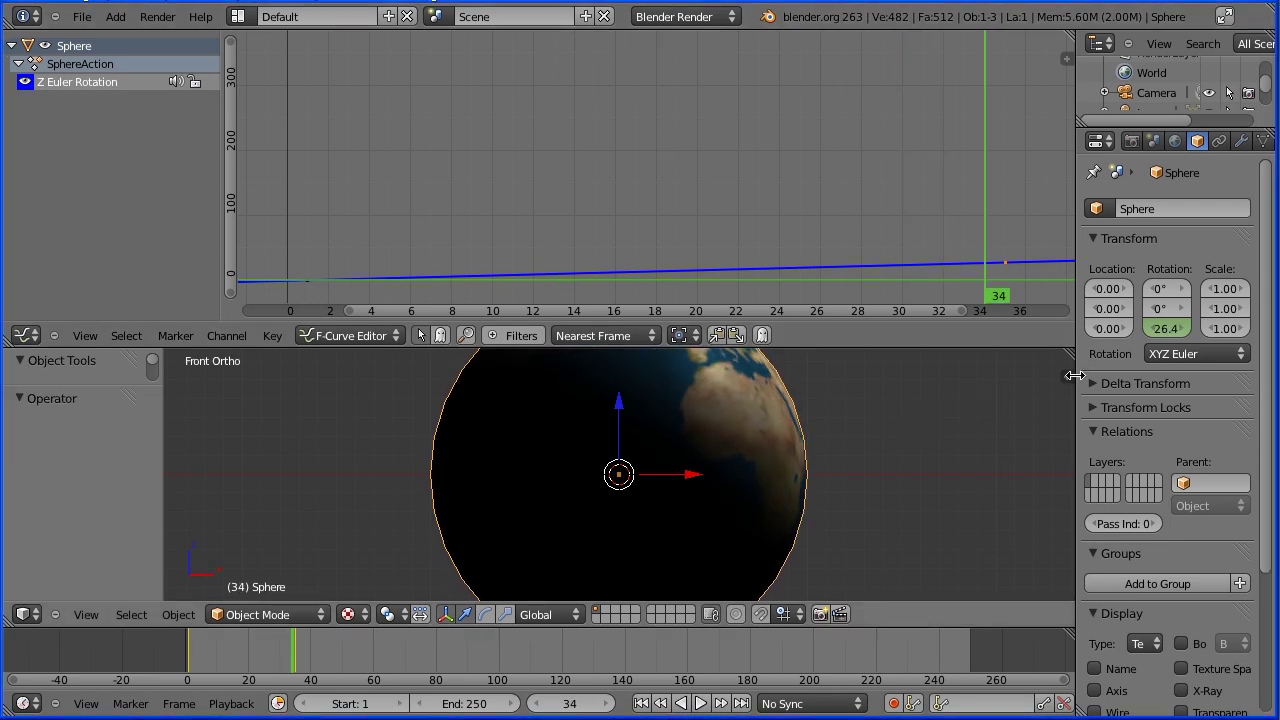
# - Join the Graph Editor into the 3D view, rename the sphere 'earth', and return to frame 1
pyautogui.moveTo(1063, 338); pyautogui.dragTo(1061, 320)
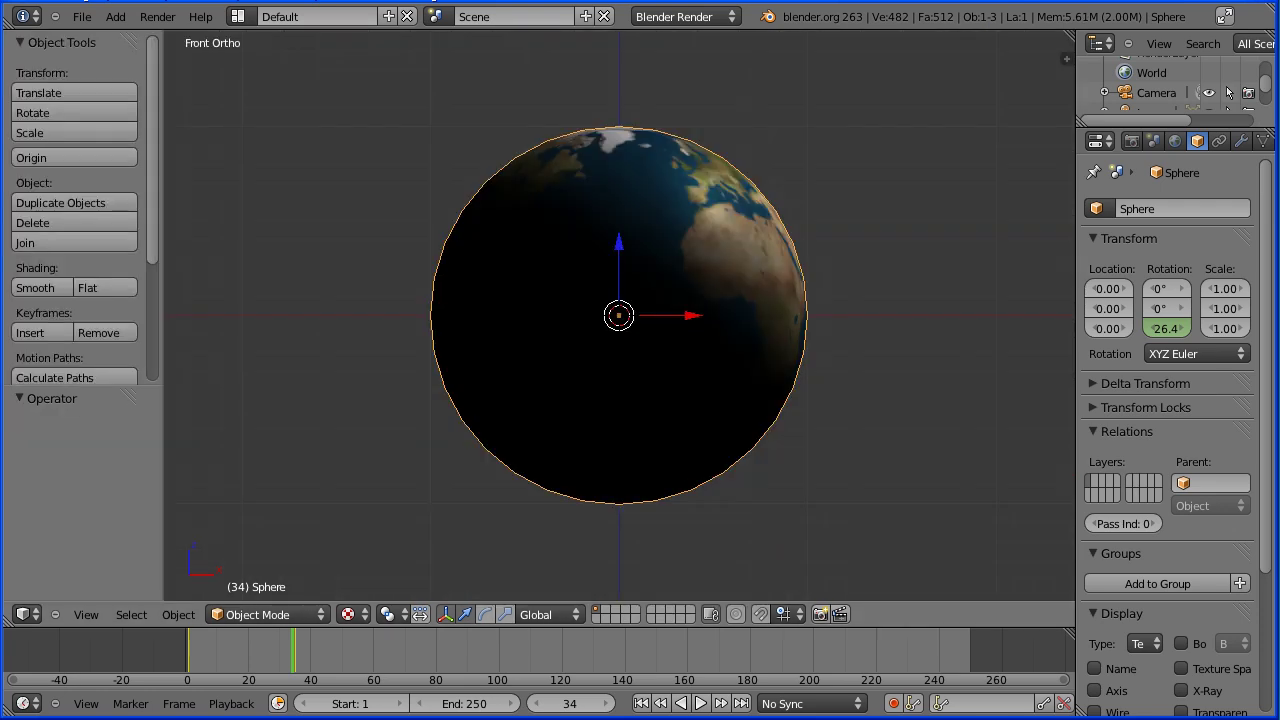
pyautogui.click(1204, 213)
pyautogui.write('earth')
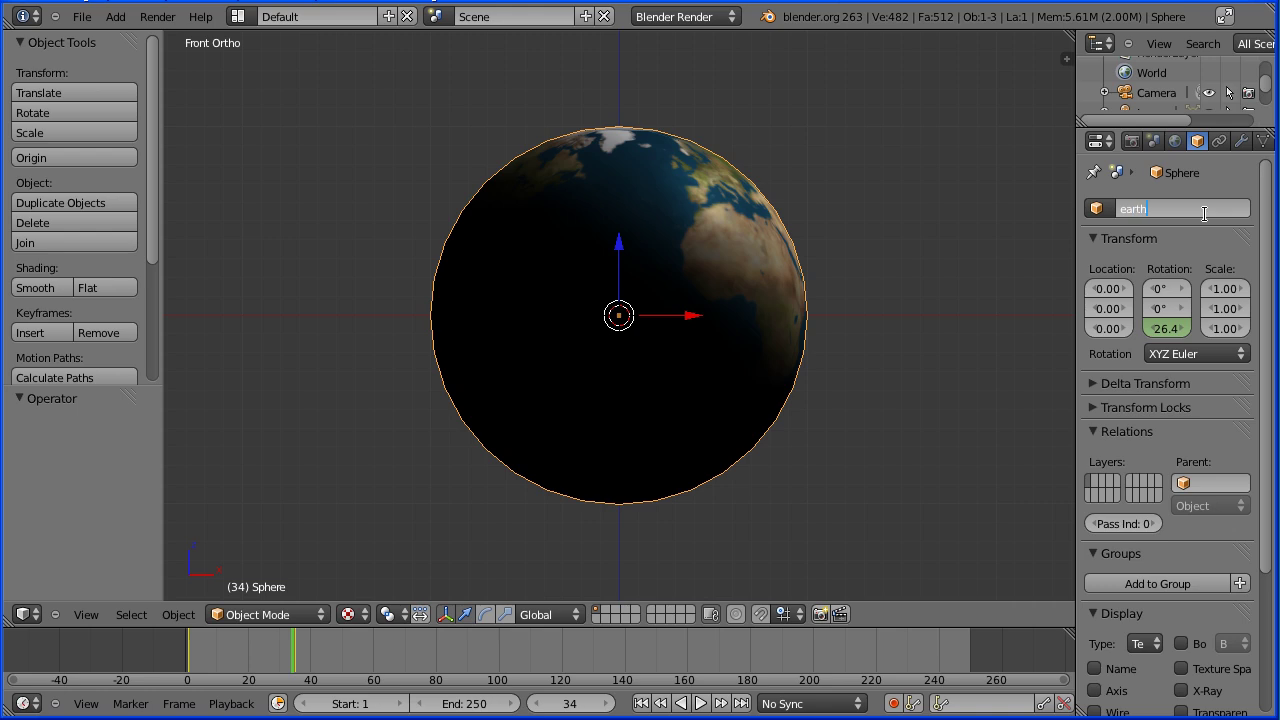
pyautogui.press('Return')
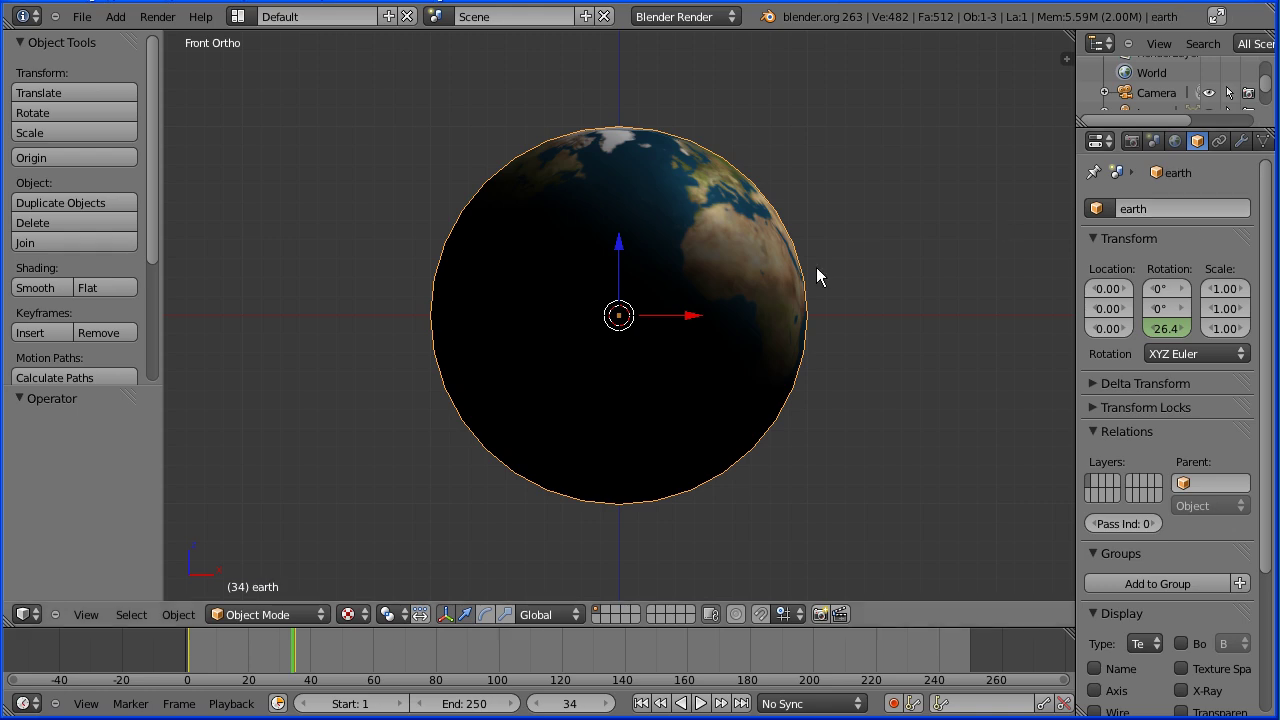
pyautogui.click(642, 703)
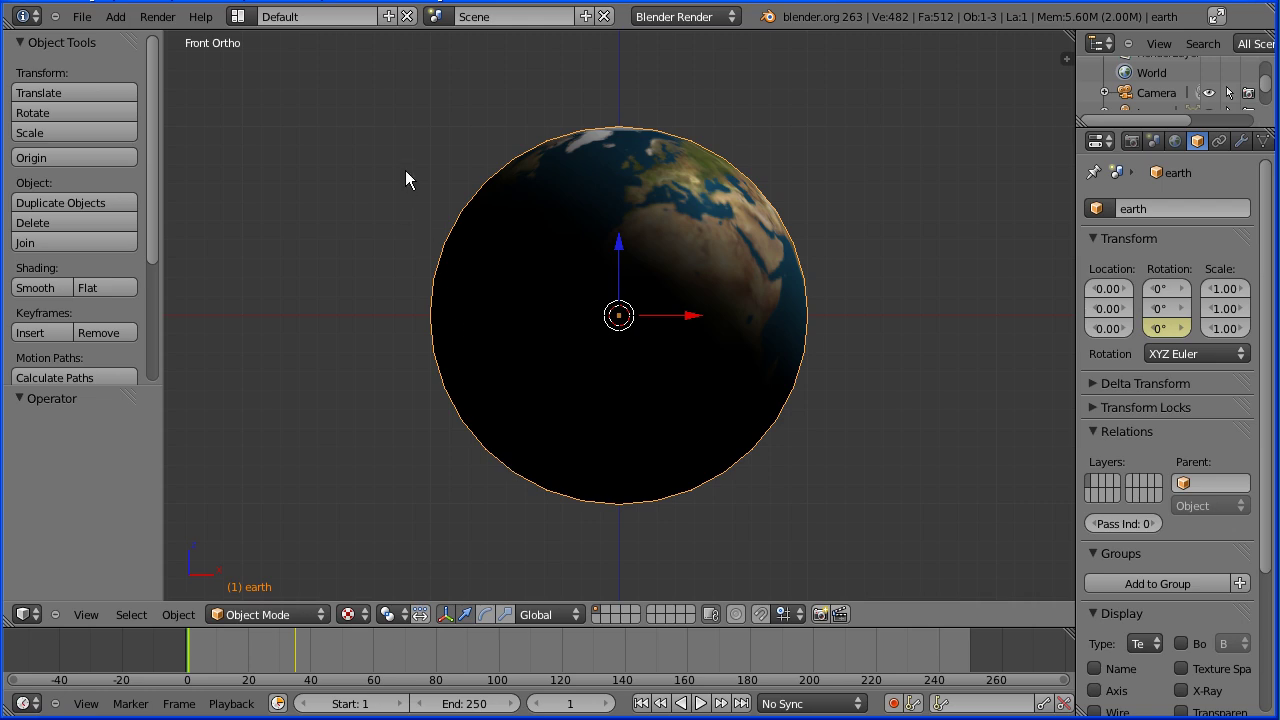